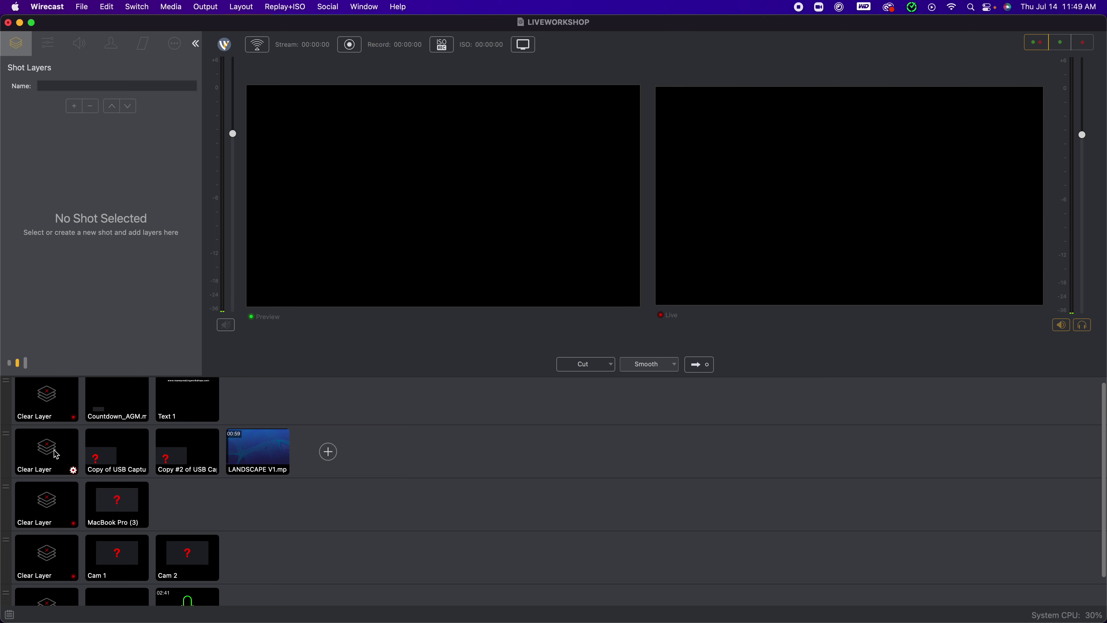
# Queue the LANDSCAPE V1.mp4 video shot and the Synthezx_LoFi.wav audio shot together in the preview.
pyautogui.scroll(-2, 56, 455)
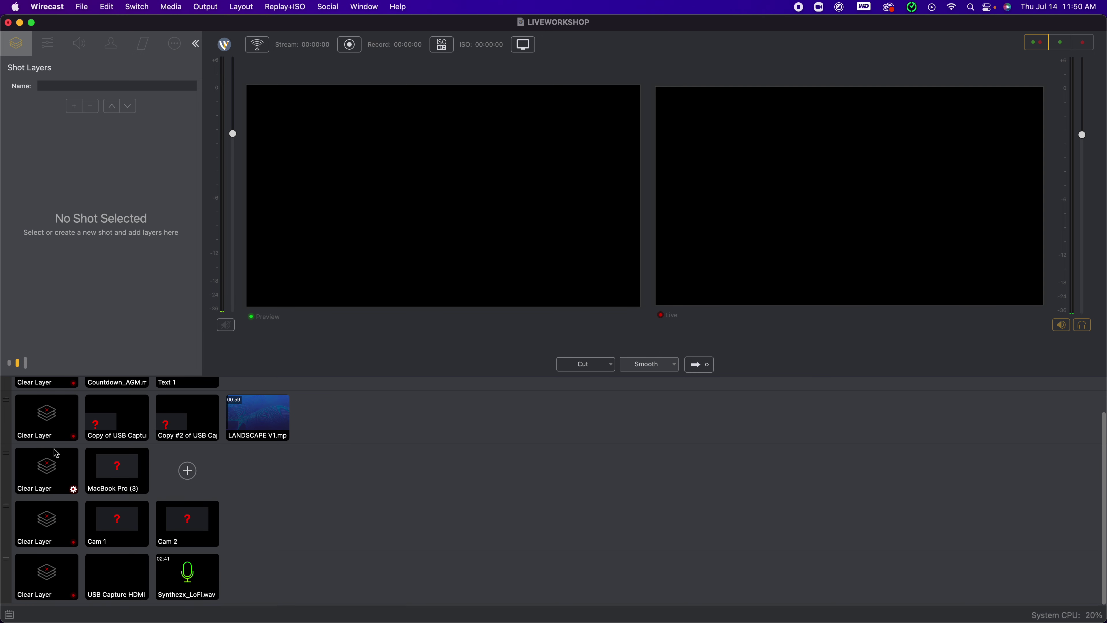
pyautogui.click(207, 579)
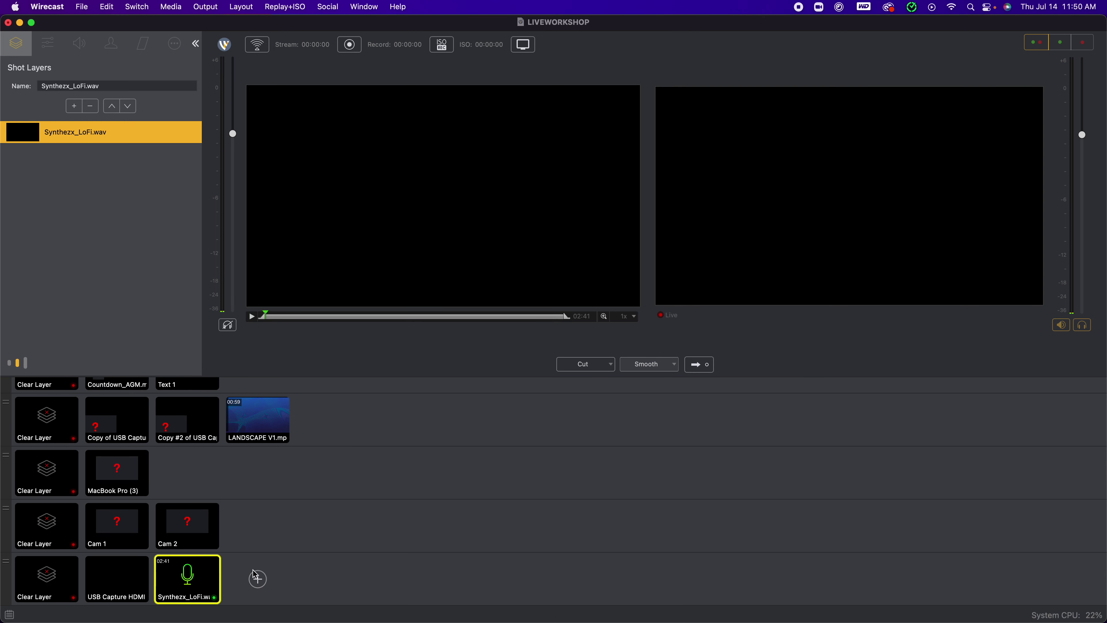
pyautogui.moveTo(67, 139)
pyautogui.moveTo(215, 598)
pyautogui.click(264, 416)
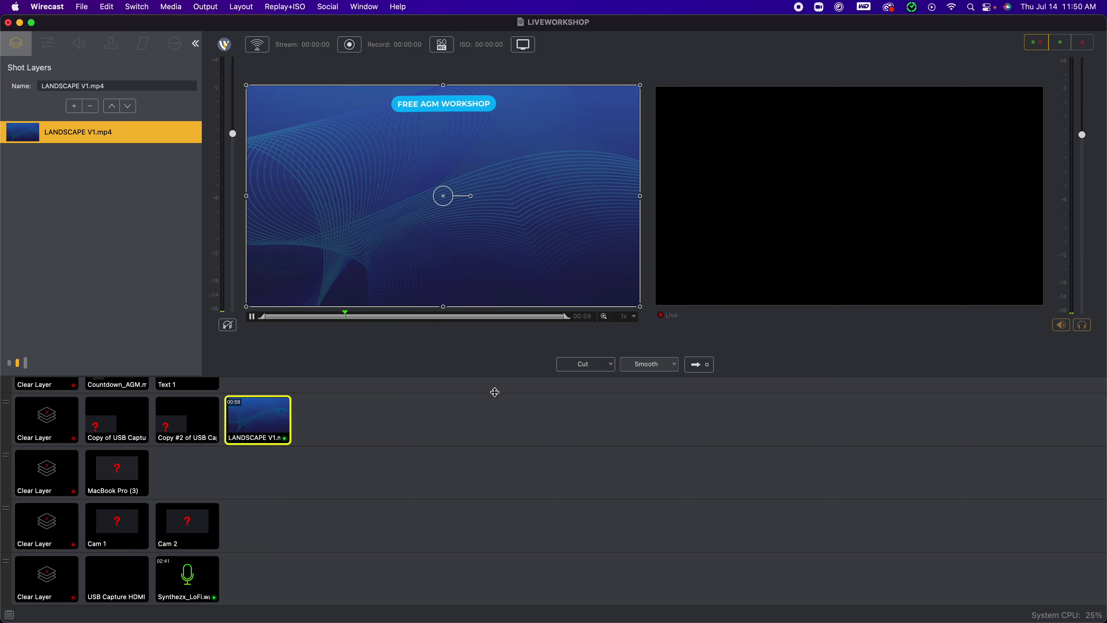
pyautogui.click(188, 579)
pyautogui.click(268, 424)
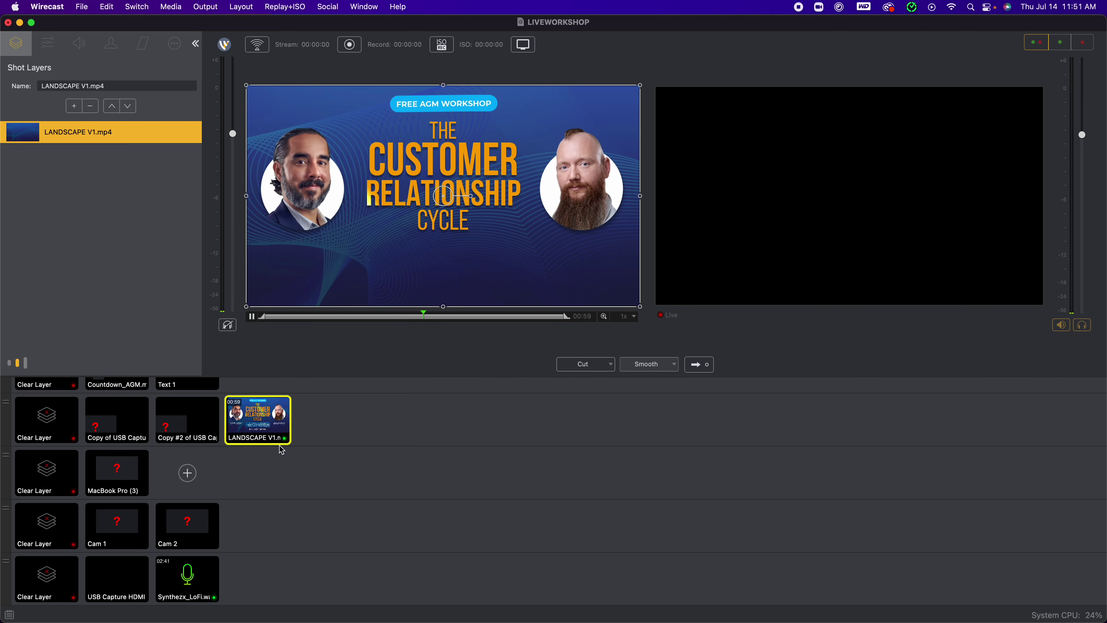
pyautogui.click(192, 577)
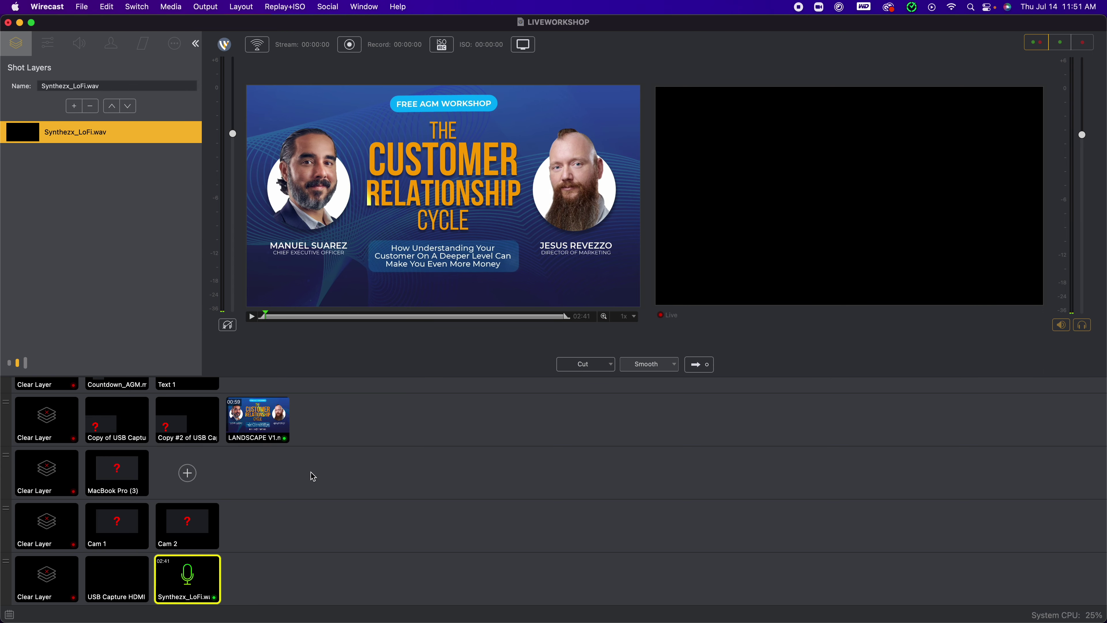
# Take the queued video and music live and turn on headphone monitoring for the live output.
pyautogui.press('super+shift+g')
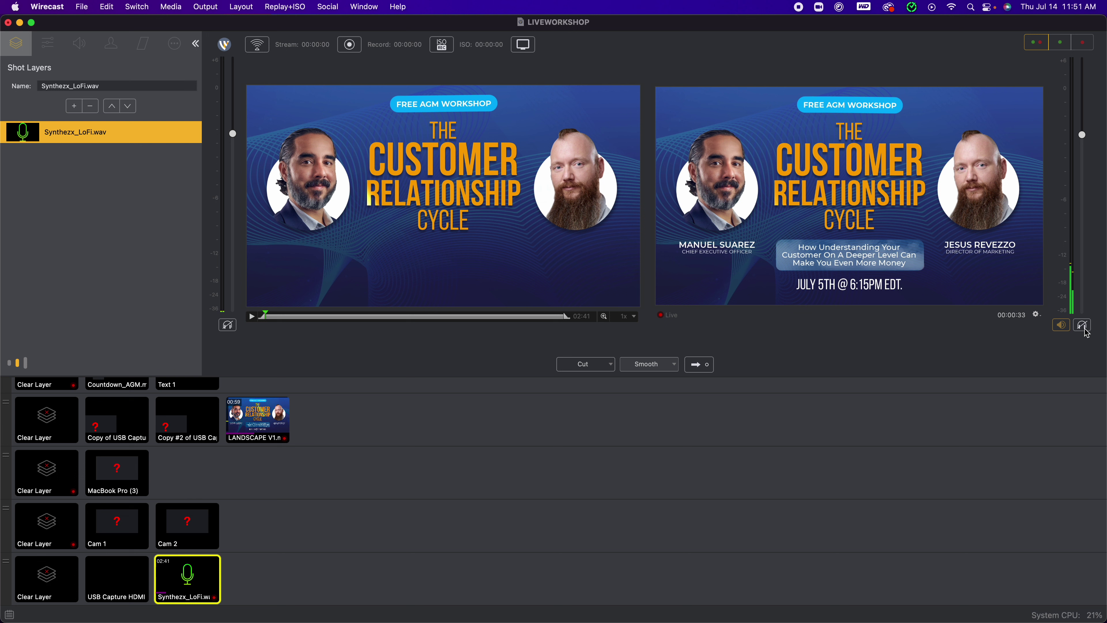
pyautogui.click(228, 325)
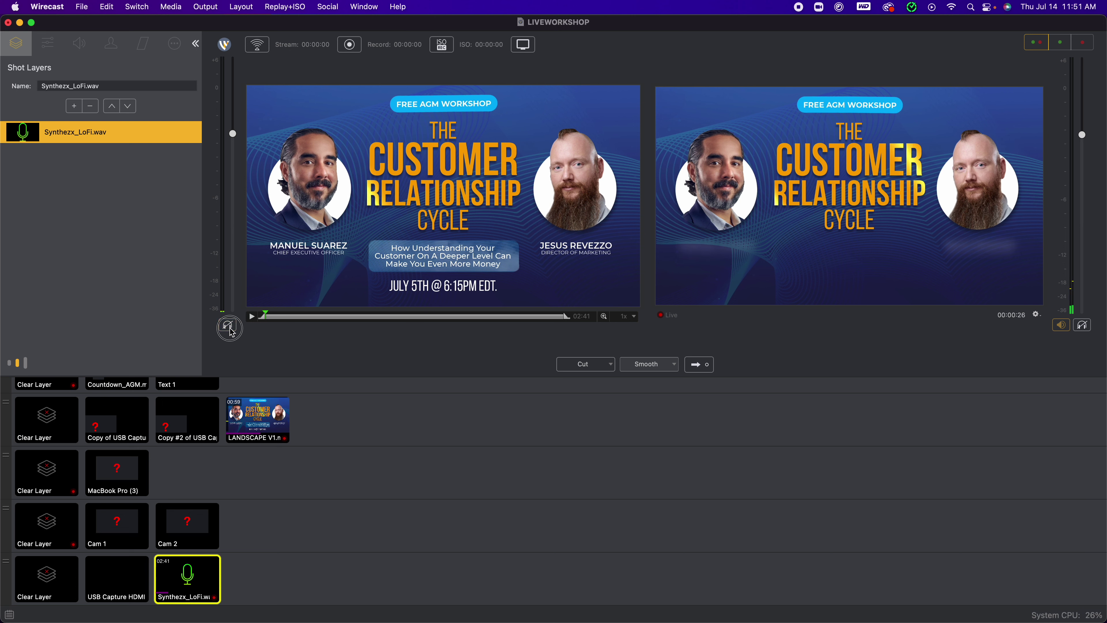
pyautogui.click(1084, 325)
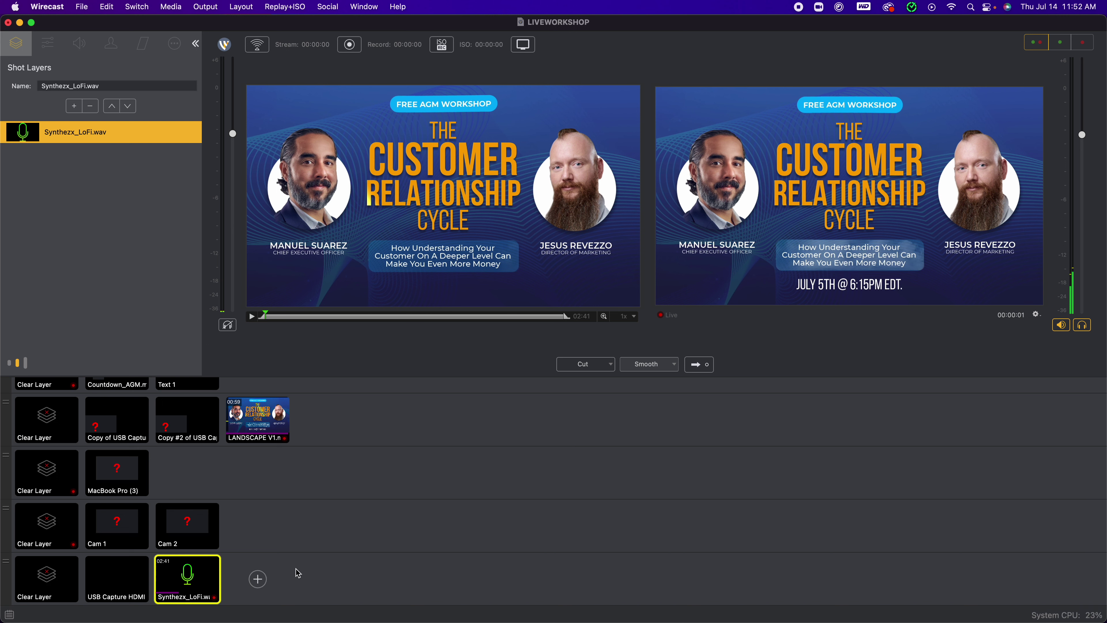
# Queue the USB Capture HDMI Audio and Cam 1 shots with the intro video's layer cleared, and take them live.
pyautogui.click(122, 577)
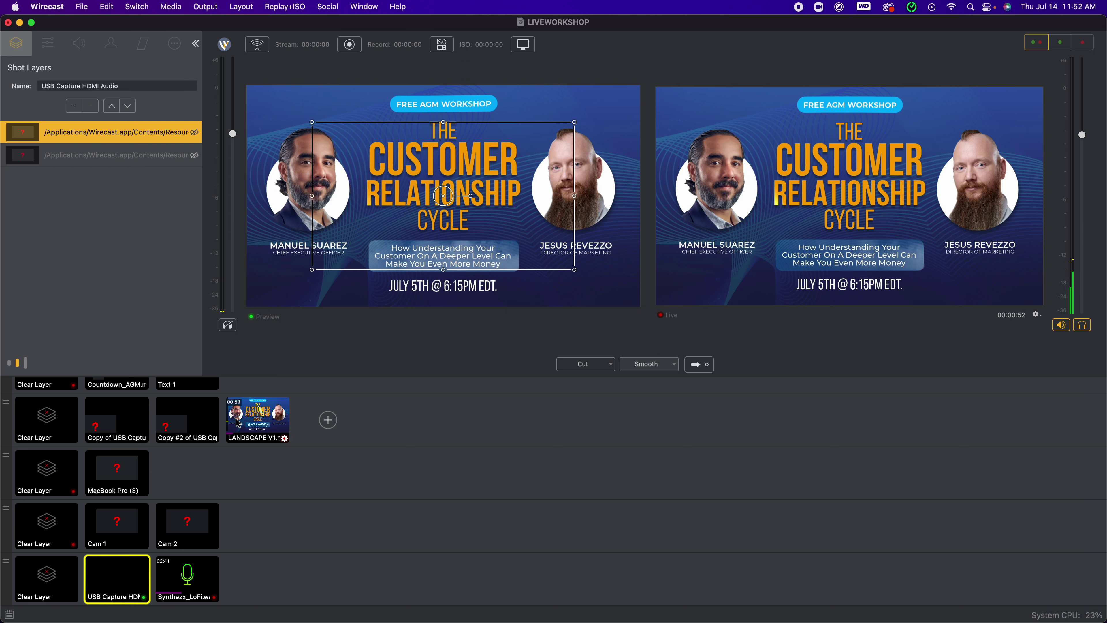
pyautogui.click(56, 423)
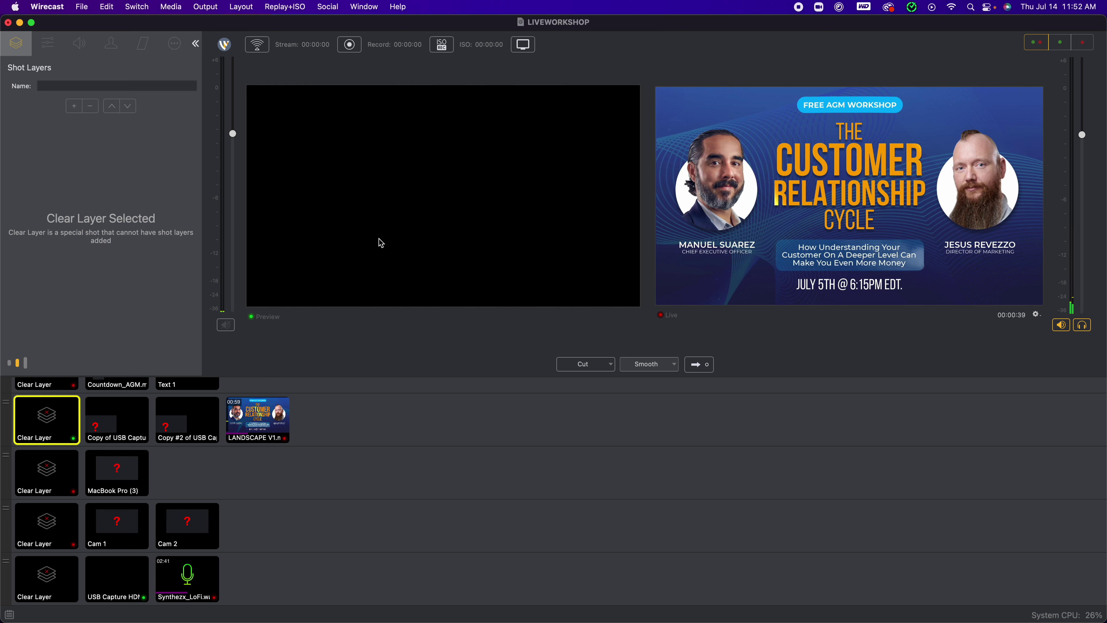
pyautogui.click(122, 528)
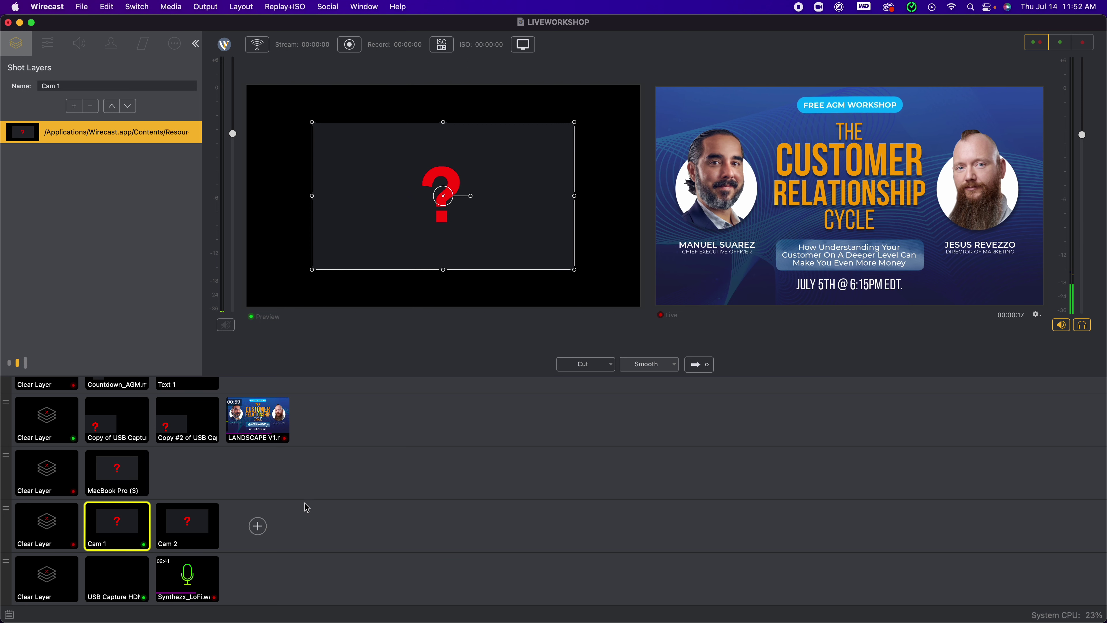
pyautogui.scroll(2, 62, 416)
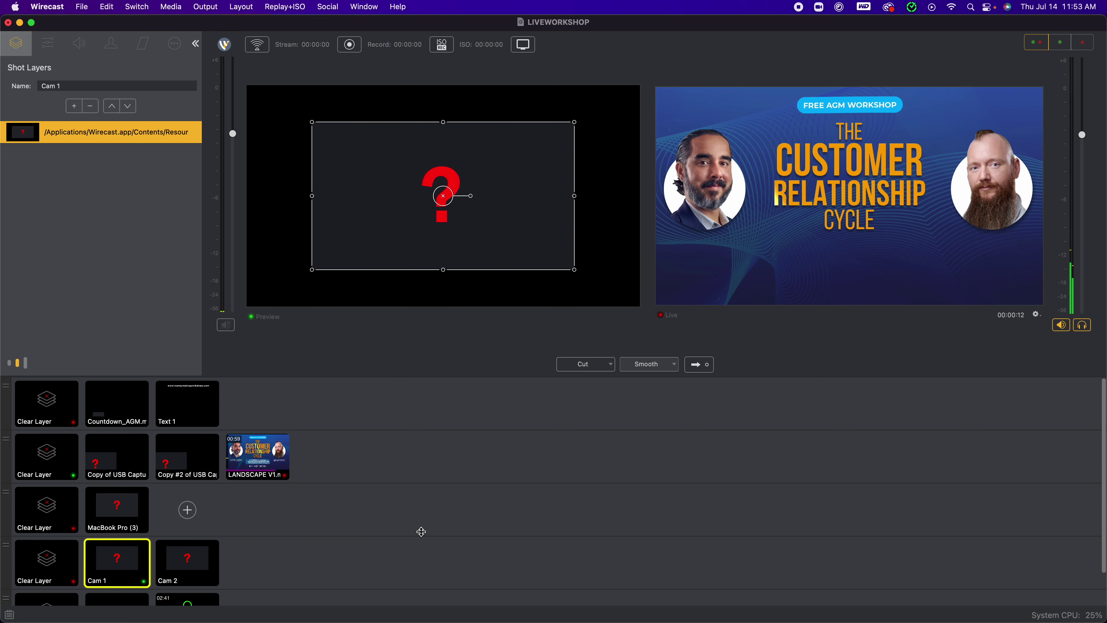
pyautogui.scroll(-2, 411, 515)
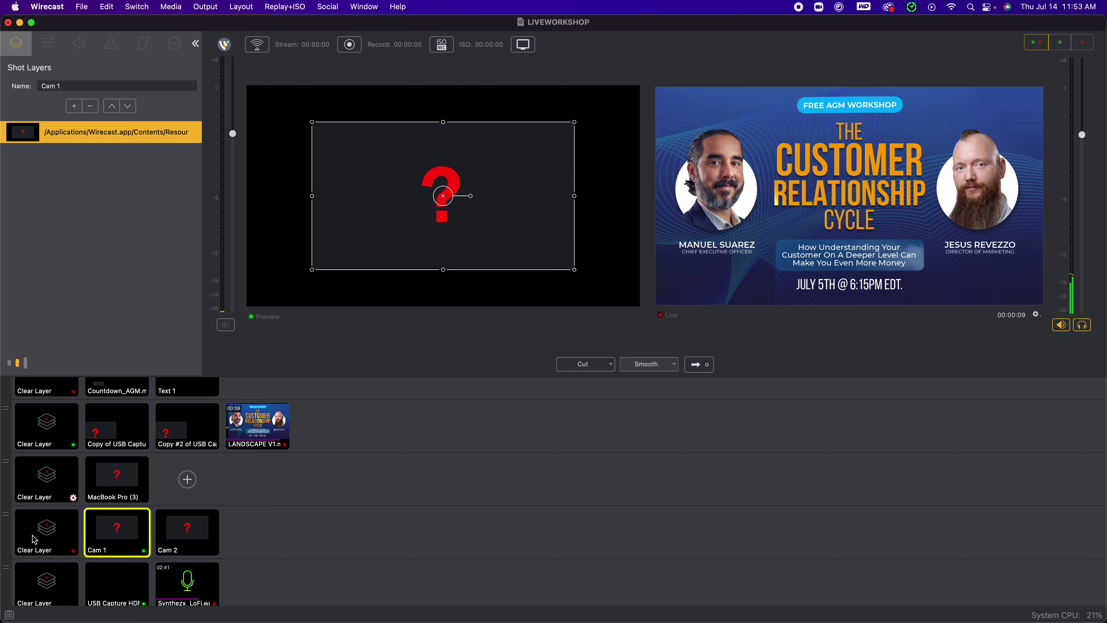
pyautogui.scroll(2, 44, 519)
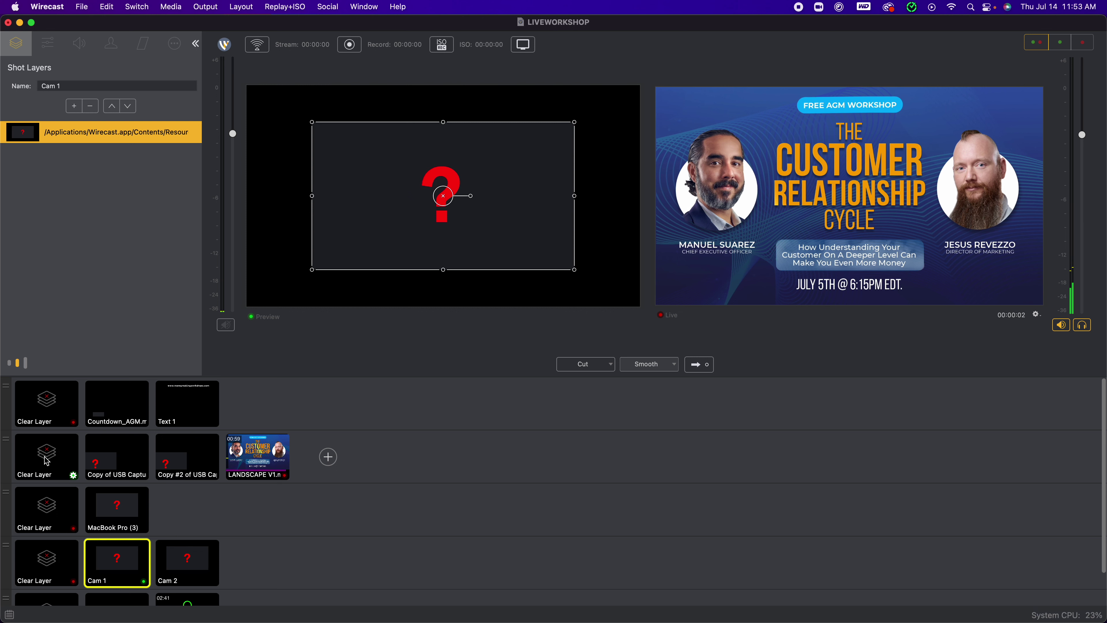
pyautogui.scroll(-2, 47, 461)
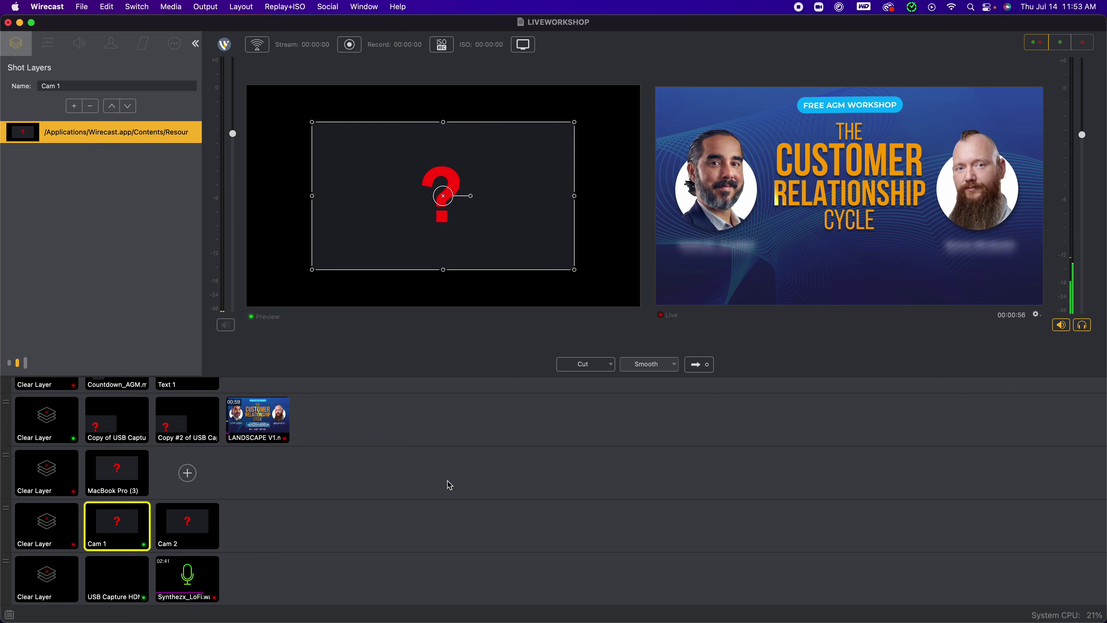
pyautogui.press('super+shift+Return')
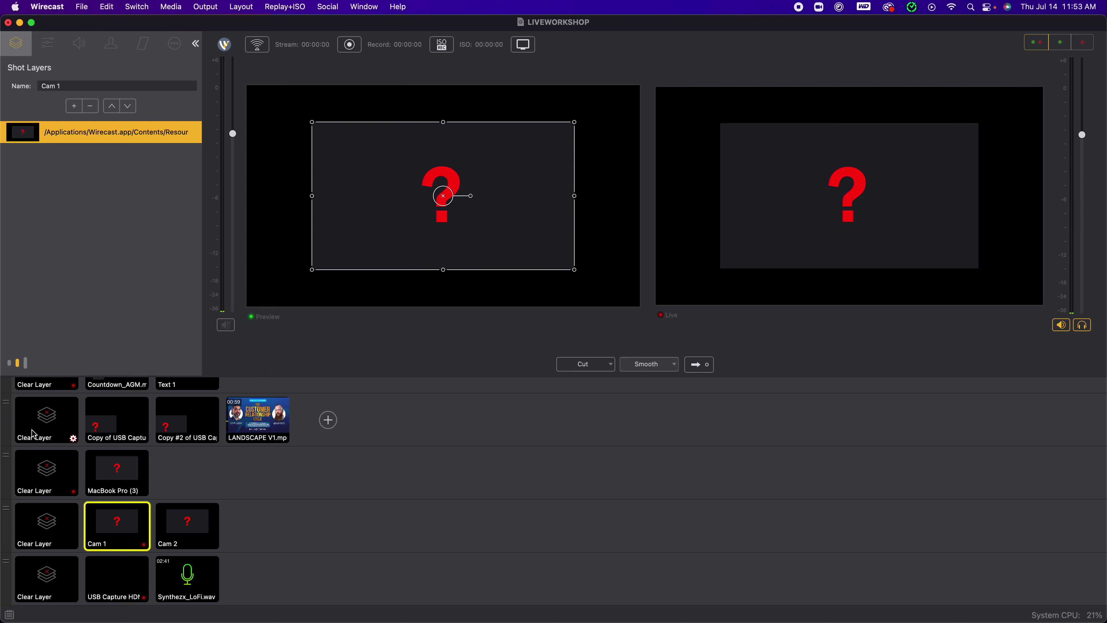
# Queue a clear camera layer and the MacBook Pro (3) shot in the preview.
pyautogui.scroll(2, 66, 469)
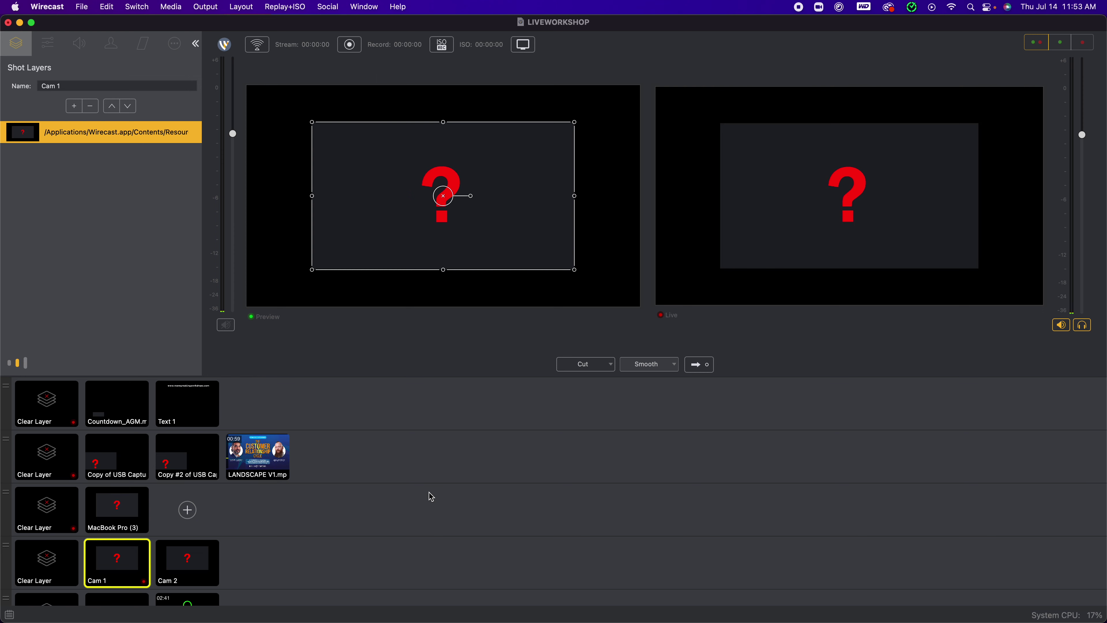
pyautogui.scroll(-2, 431, 497)
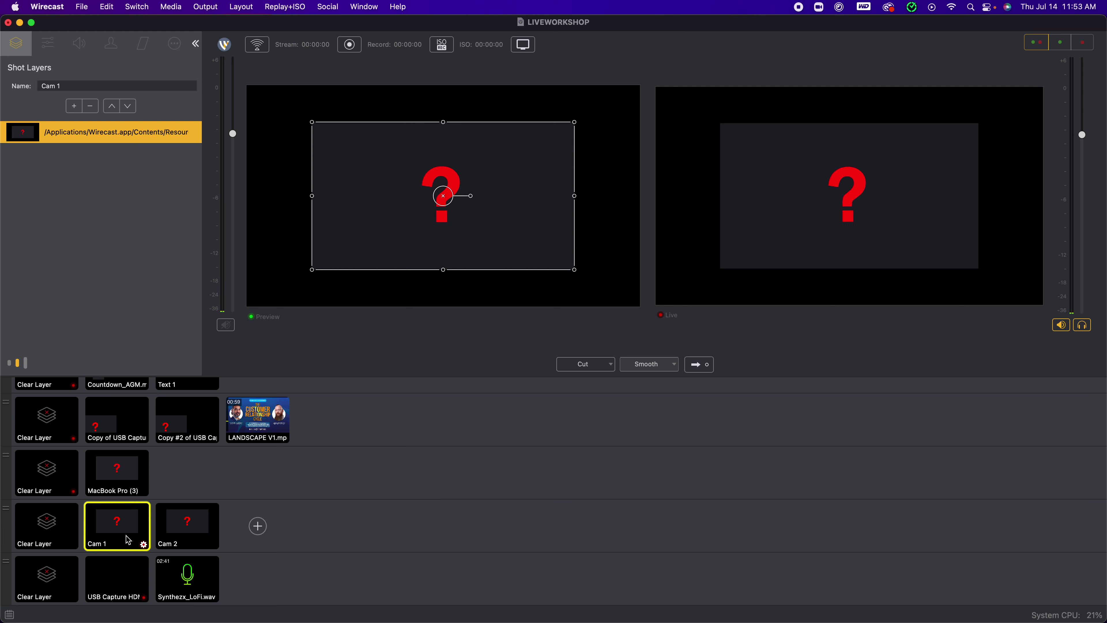
pyautogui.click(57, 528)
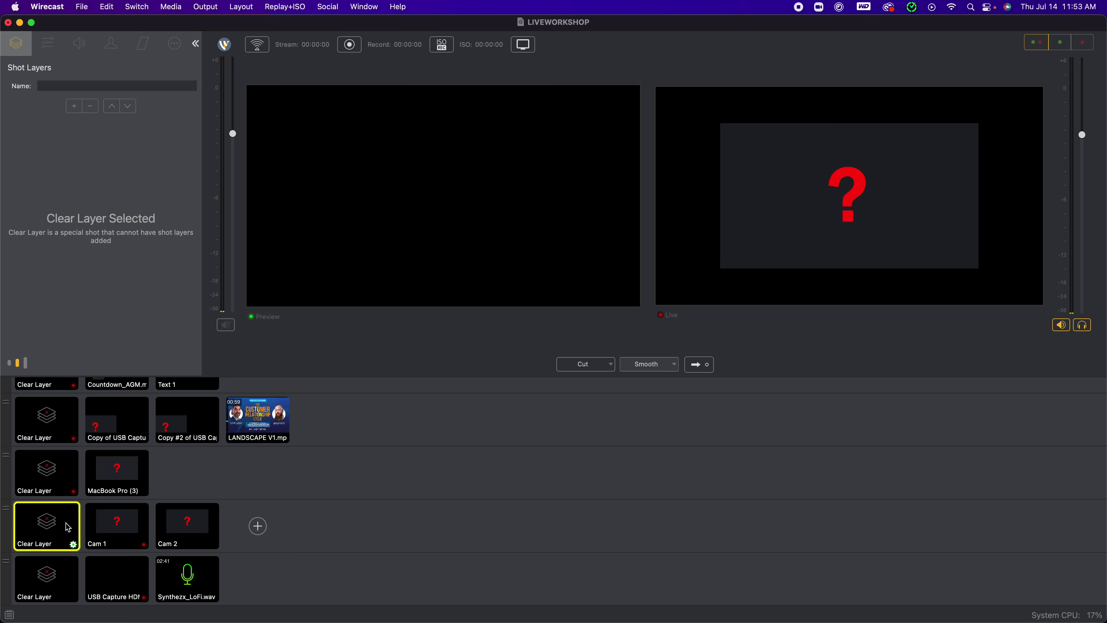
pyautogui.click(116, 473)
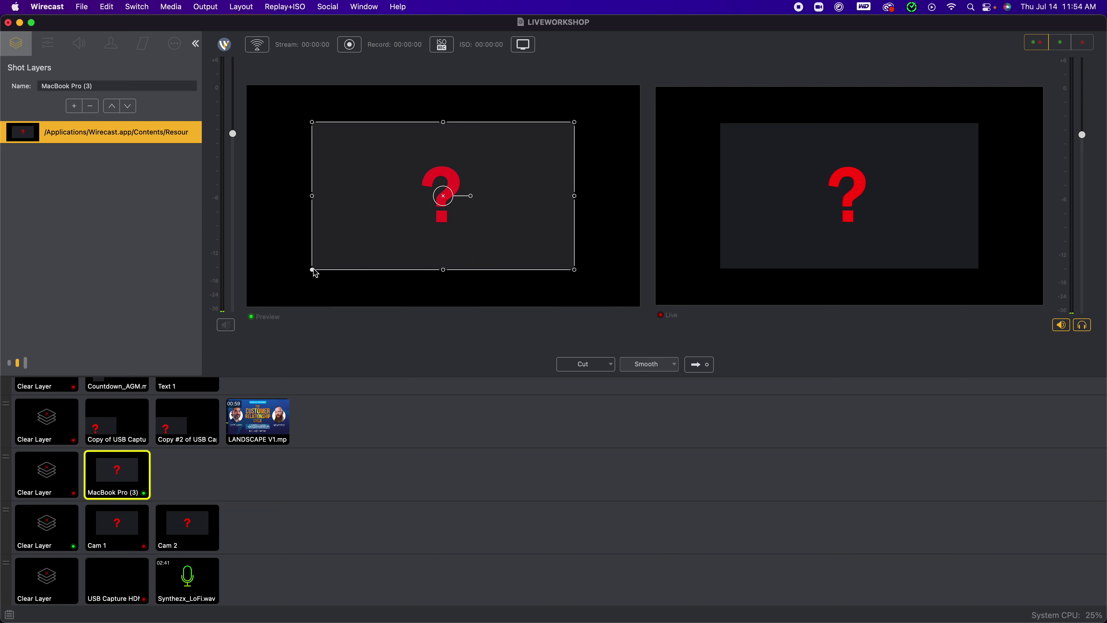
# Enlarge the MacBook Pro (3) source within the preview frame and take the shot live.
pyautogui.moveTo(313, 270); pyautogui.dragTo(265, 292)
pyautogui.moveTo(368, 235); pyautogui.dragTo(392, 216)
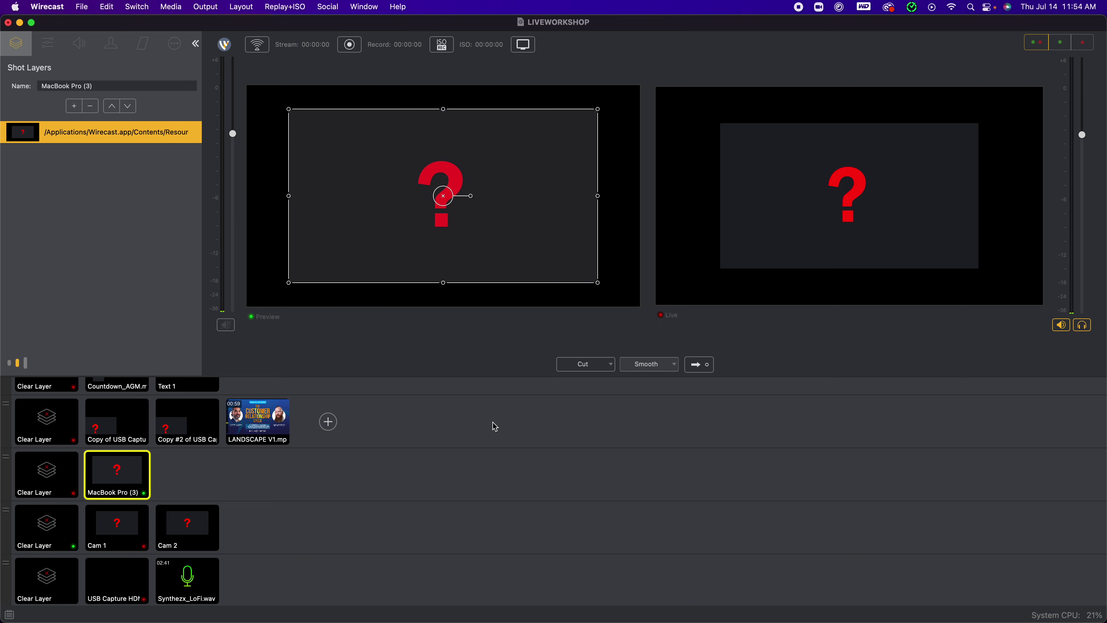
pyautogui.press('super+shift+g')
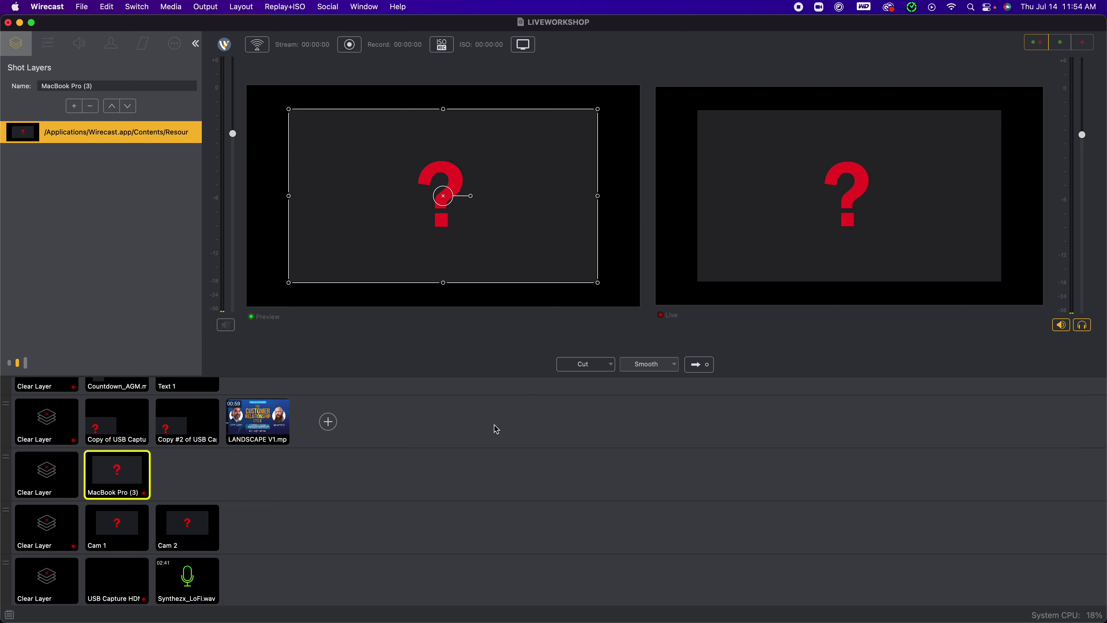
# Queue the Clear Layer shot on the MacBook Pro (3) layer.
pyautogui.moveTo(145, 496)
pyautogui.click(44, 478)
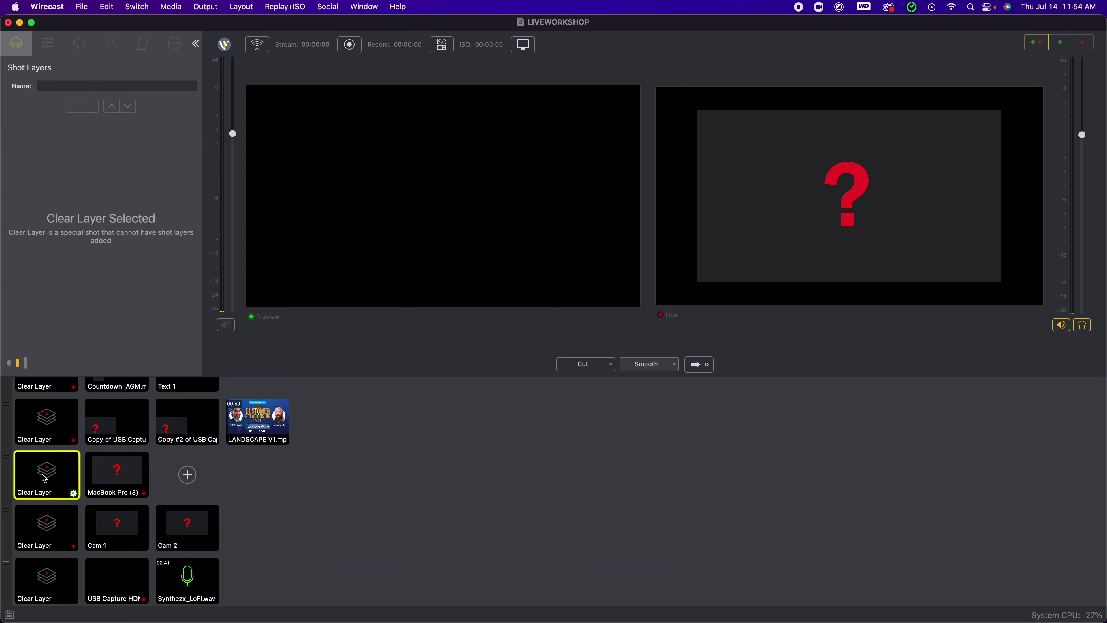
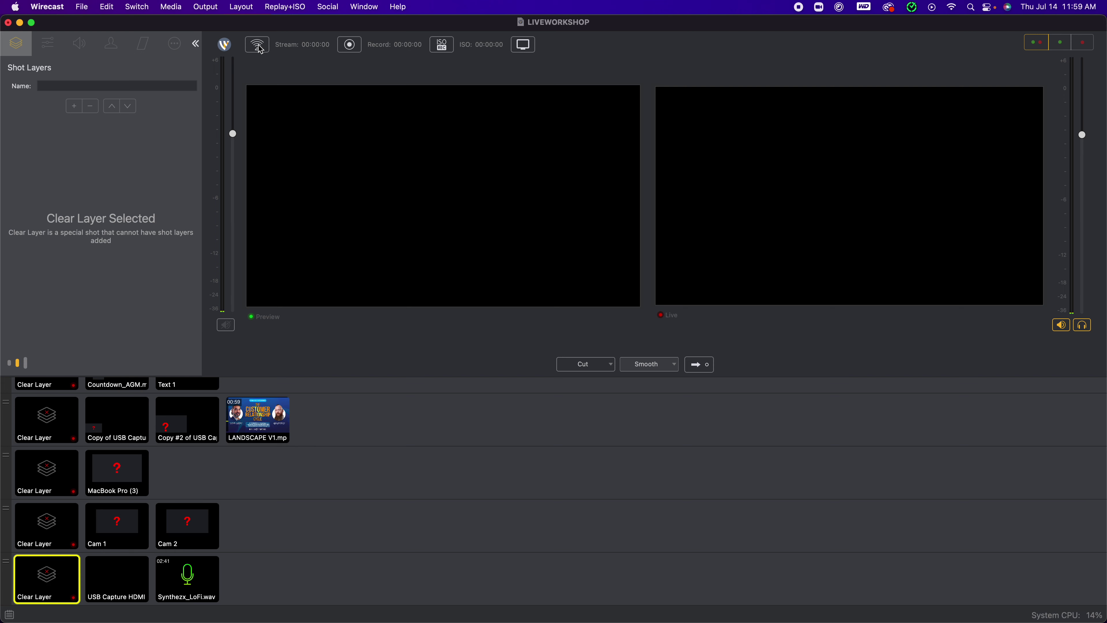
# Queue LANDSCAPE V1.mp4 and Synthezx_LoFi.wav again and take both live.
pyautogui.moveTo(283, 418)
pyautogui.click(271, 418)
pyautogui.click(187, 578)
pyautogui.press('super+shift+g')
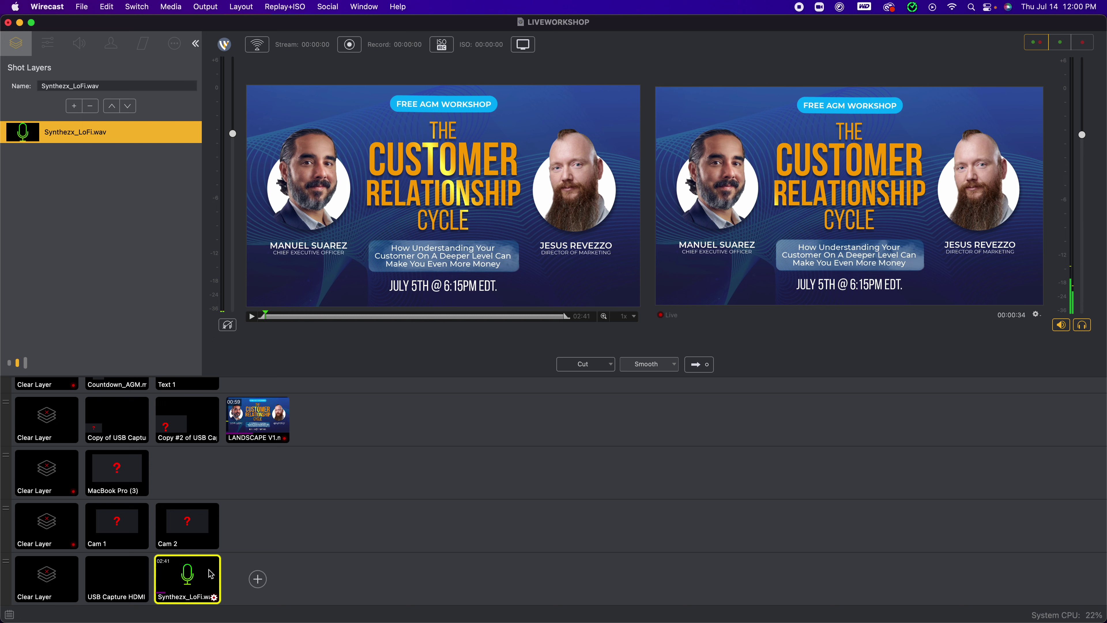
# Queue Clear Layer on the music and intro video layers and send the change live.
pyautogui.click(44, 573)
pyautogui.click(46, 415)
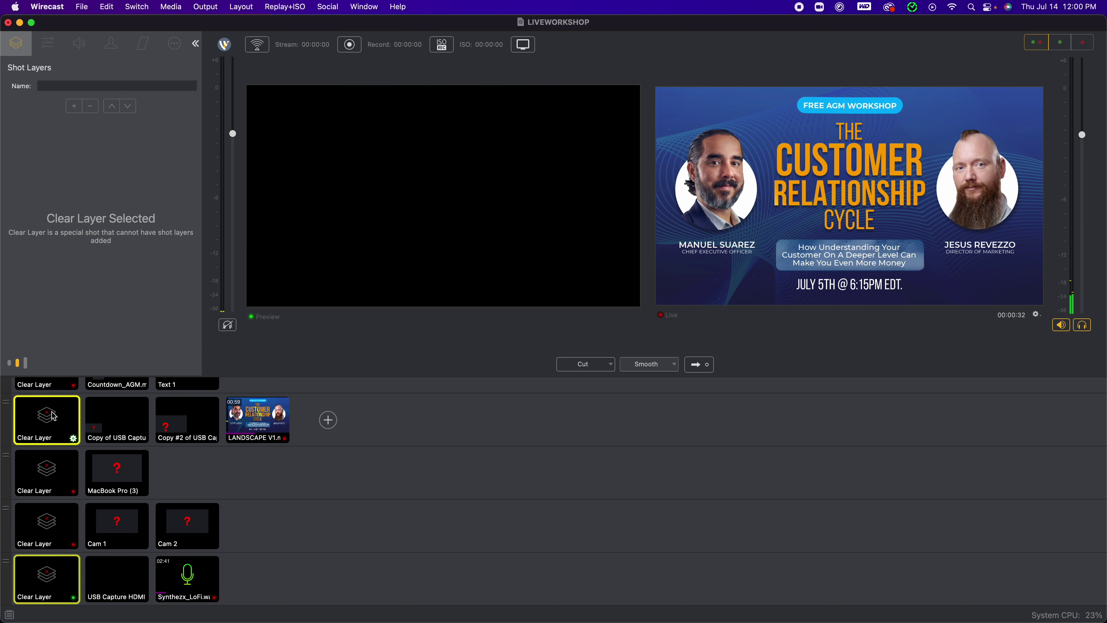
pyautogui.press('super+shift+g')
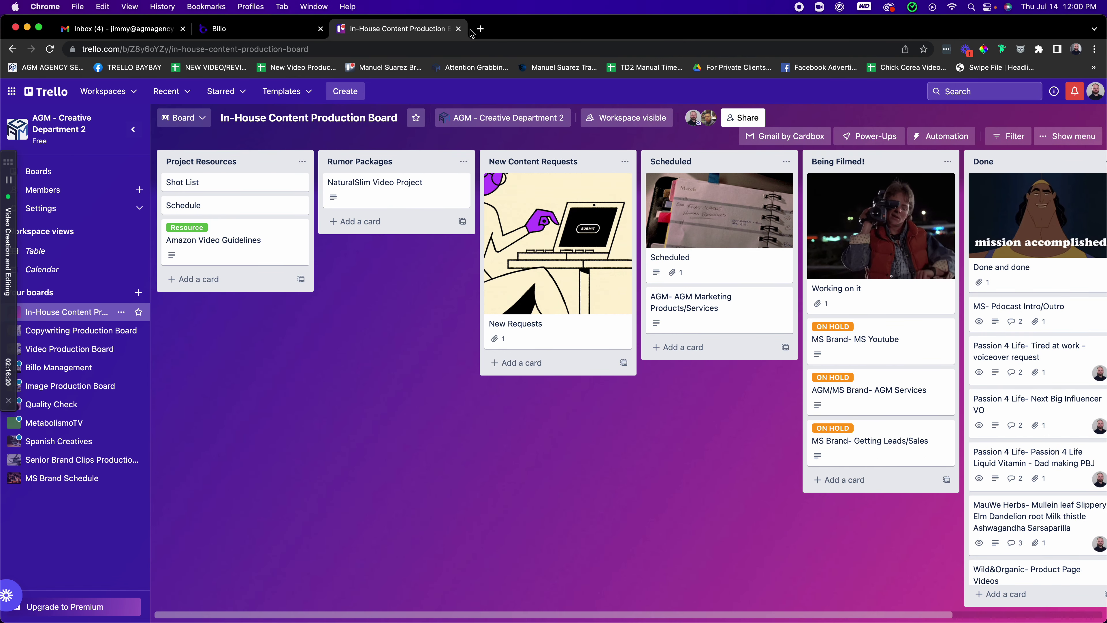
# Switch to Chrome, open youtube.com in a new tab, and change to the account's channel with 13,200 subscribers.
pyautogui.click(479, 29)
pyautogui.write('youtube.c')
pyautogui.press('Return')
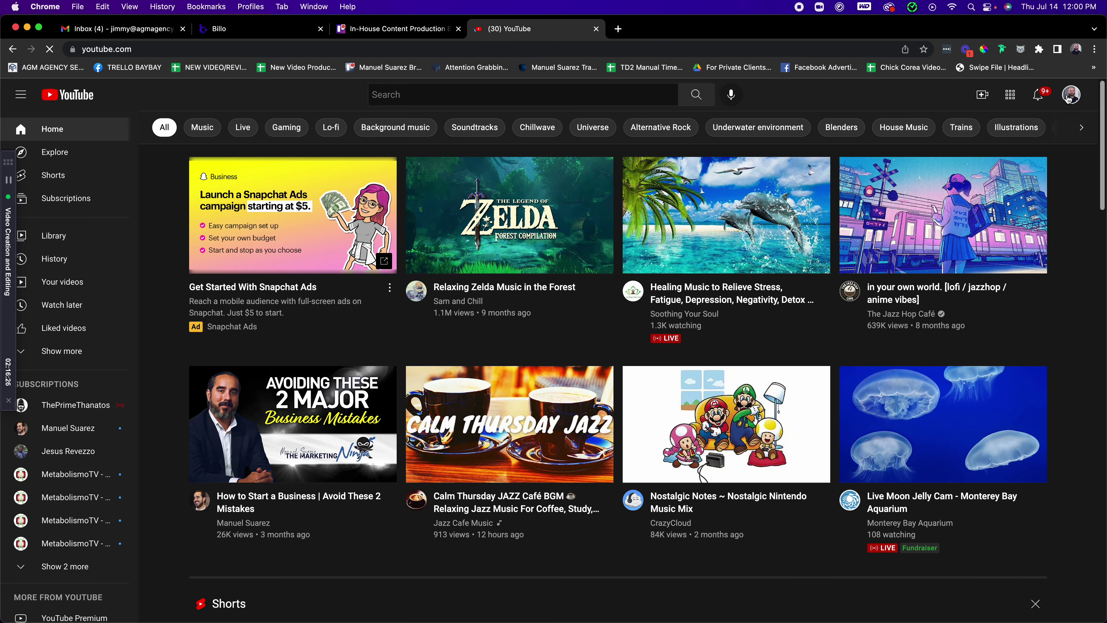
pyautogui.click(1072, 94)
pyautogui.click(1011, 238)
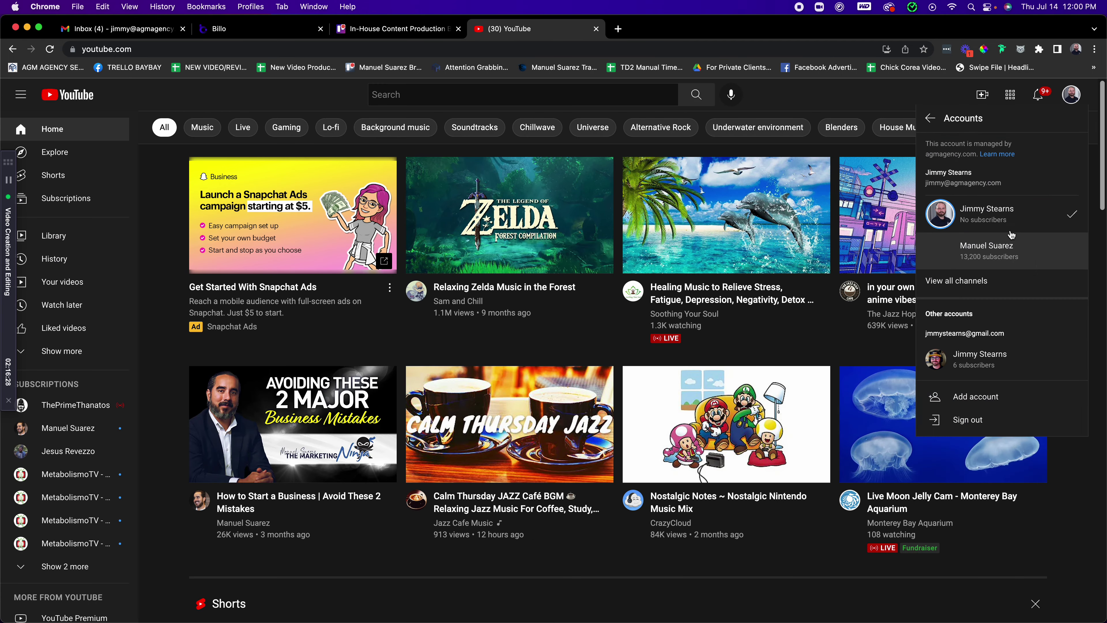
pyautogui.click(974, 255)
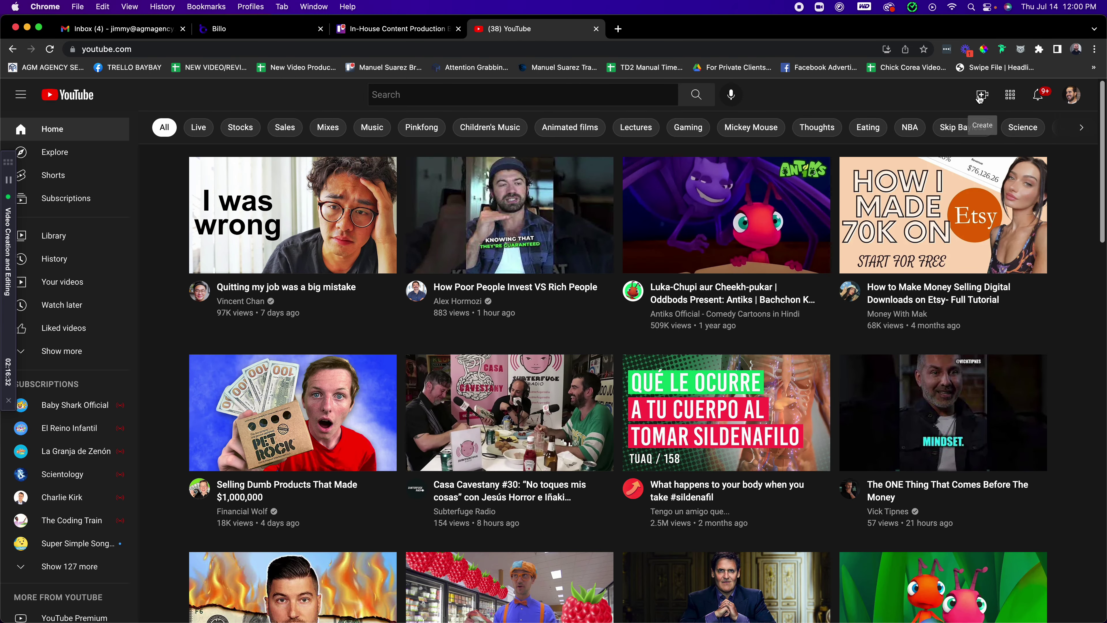
# Go to the channel's live stream management and open the scheduled stream "THUMBSTOPPER Ads More Attention= More Sales!".
pyautogui.click(983, 96)
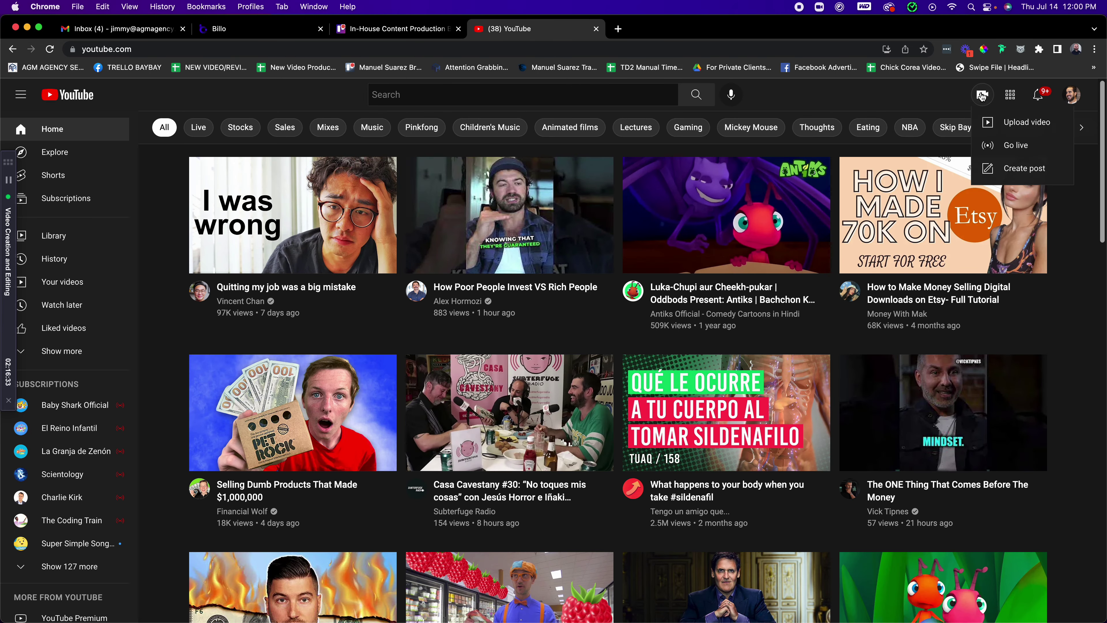
pyautogui.click(1011, 148)
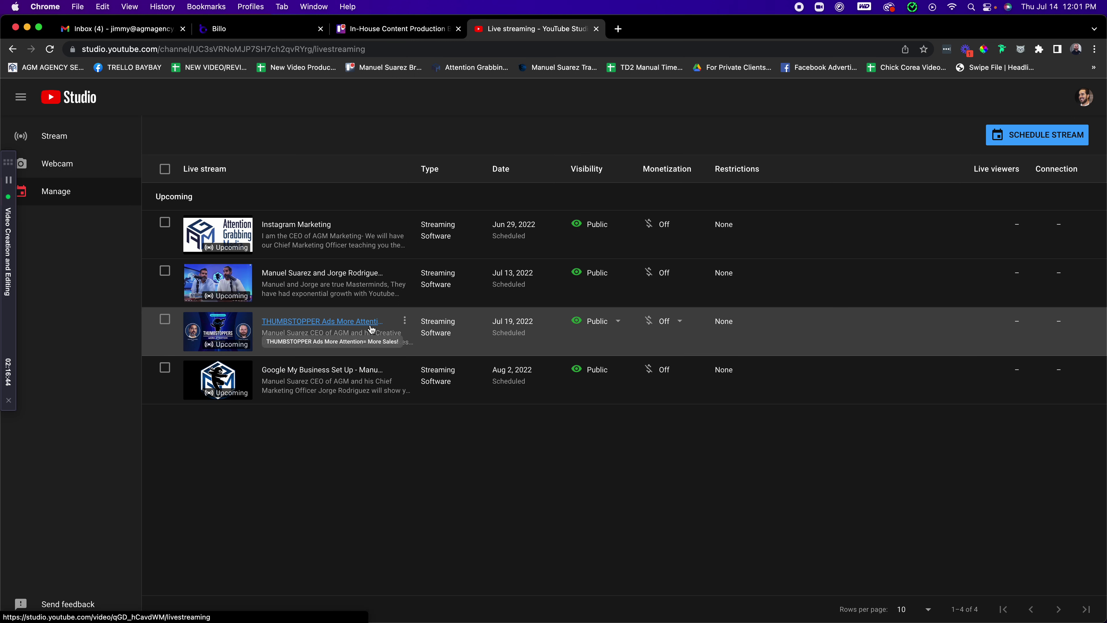
pyautogui.click(303, 323)
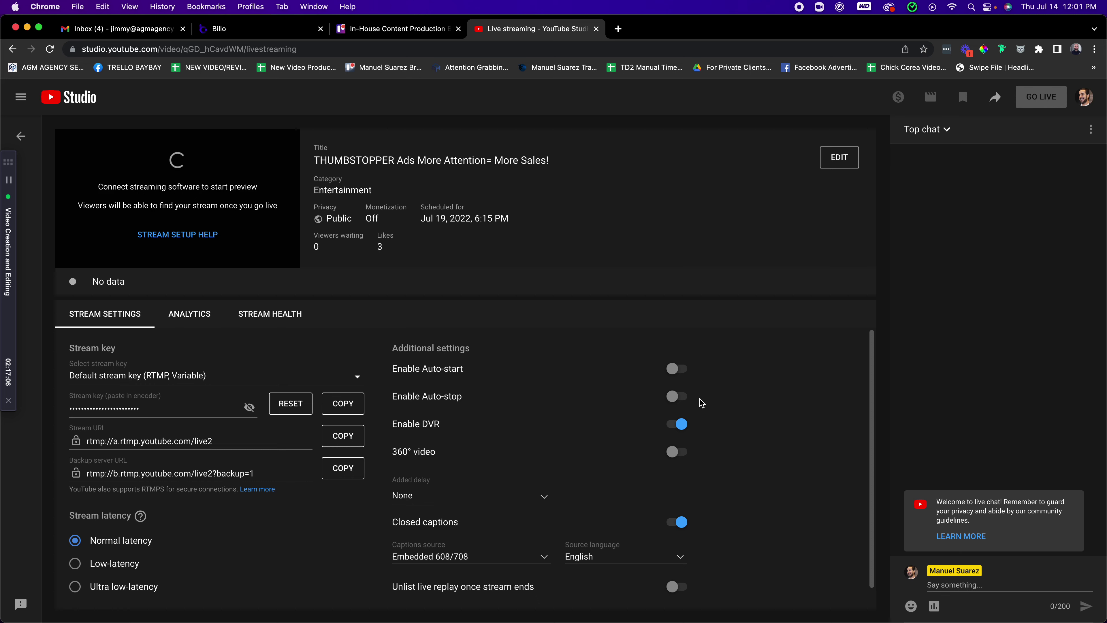
# Enable Auto-stop for the THUMBSTOPPER stream.
pyautogui.click(683, 403)
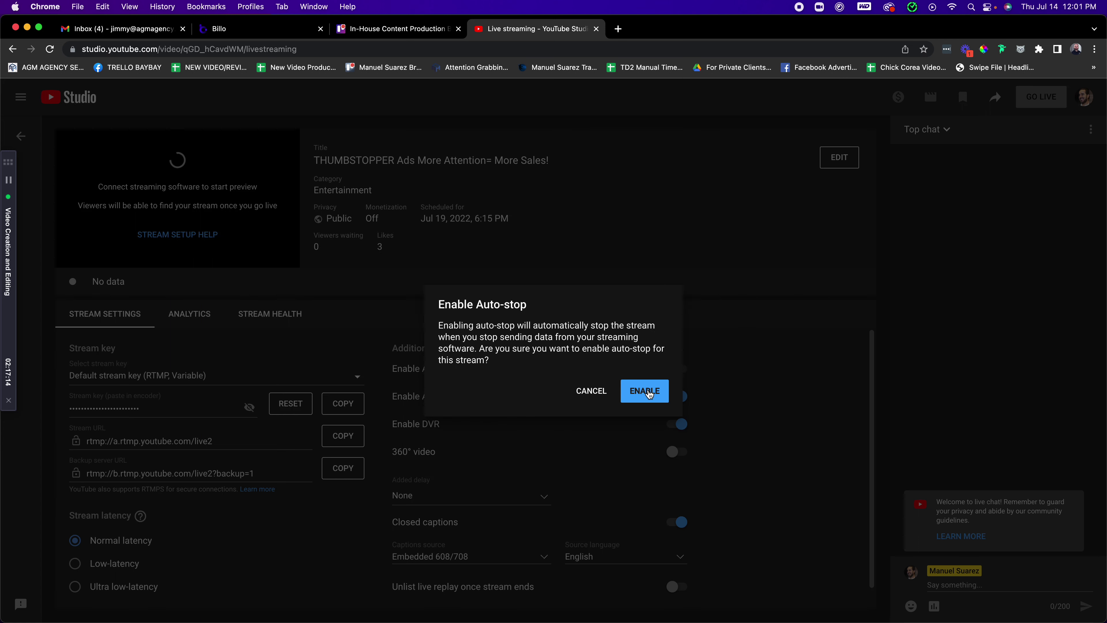
pyautogui.click(650, 393)
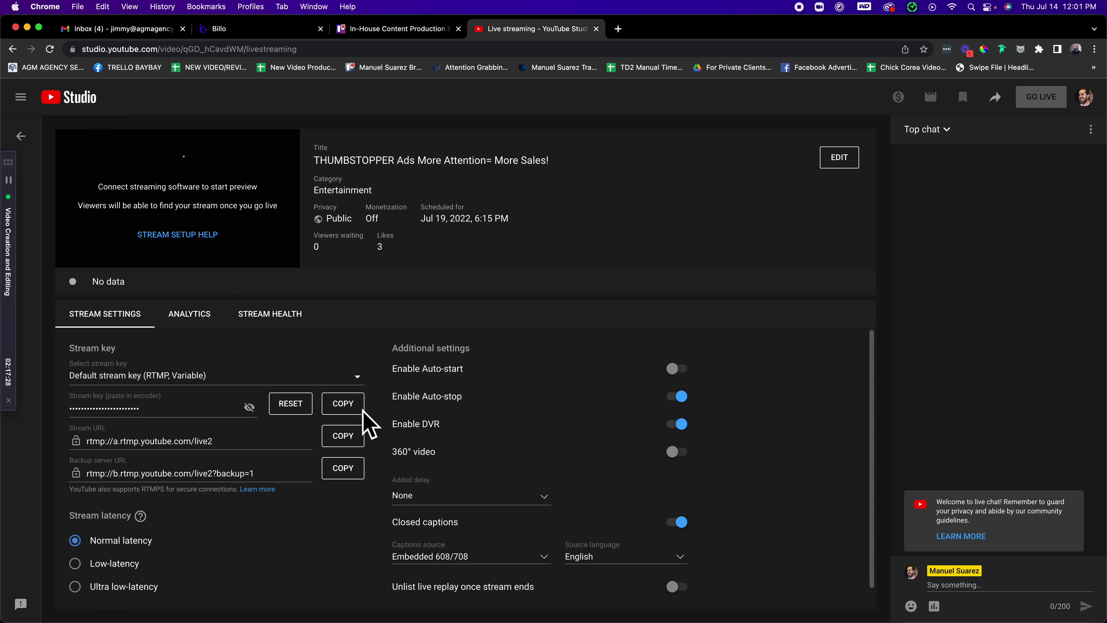
# Copy the scheduled stream's key from YouTube Studio, switch to Wirecast and paste it into the Youtube RTMP output's stream field.
pyautogui.click(347, 408)
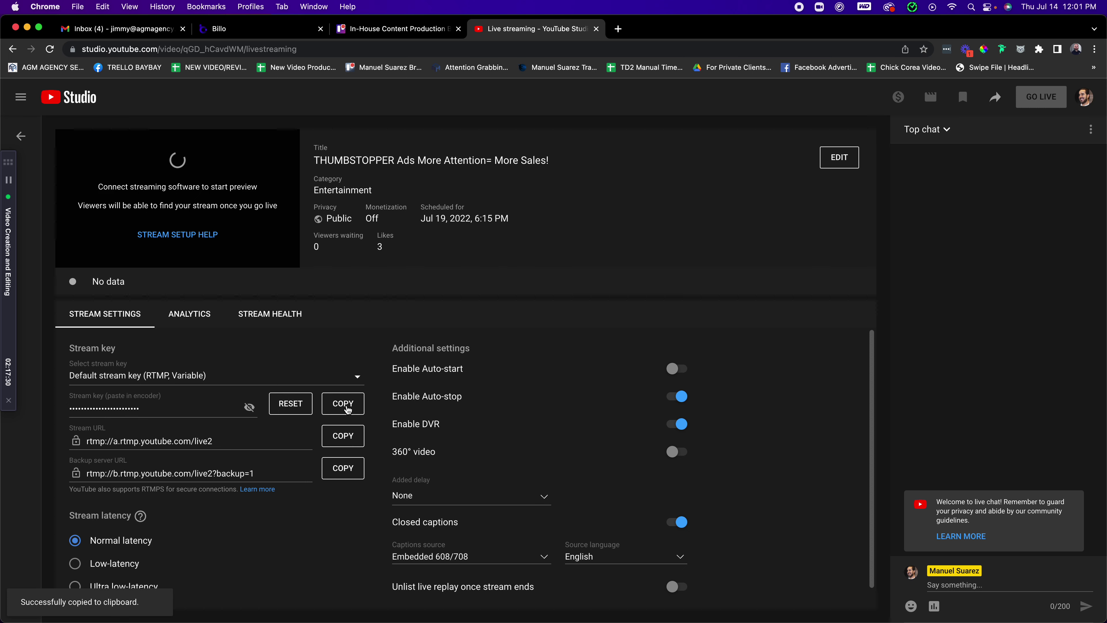
pyautogui.press('super+Tab')
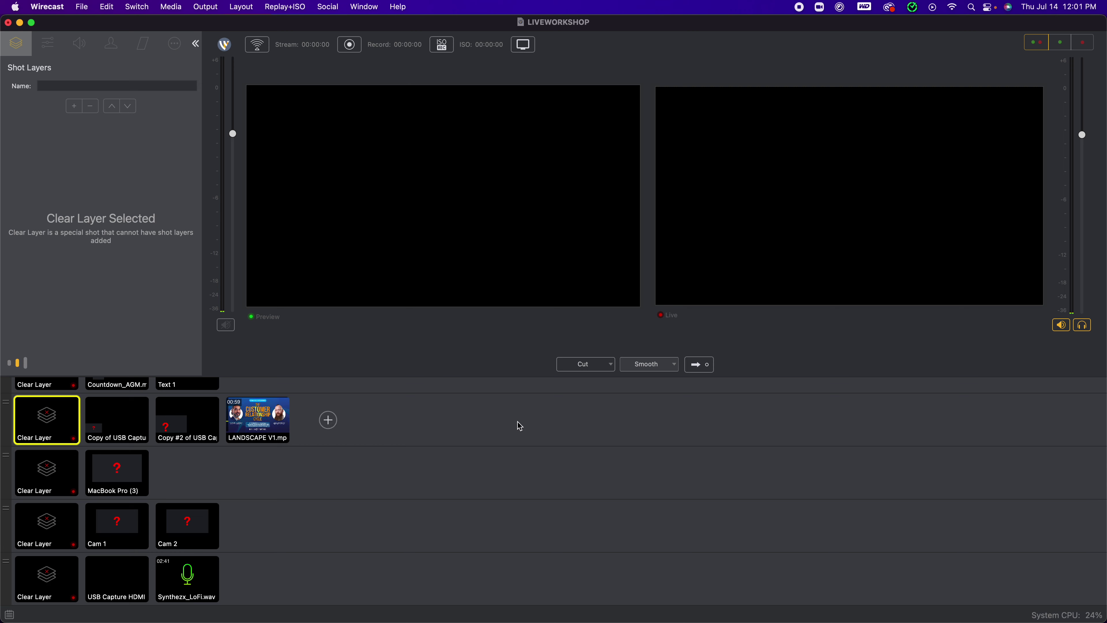
pyautogui.click(204, 7)
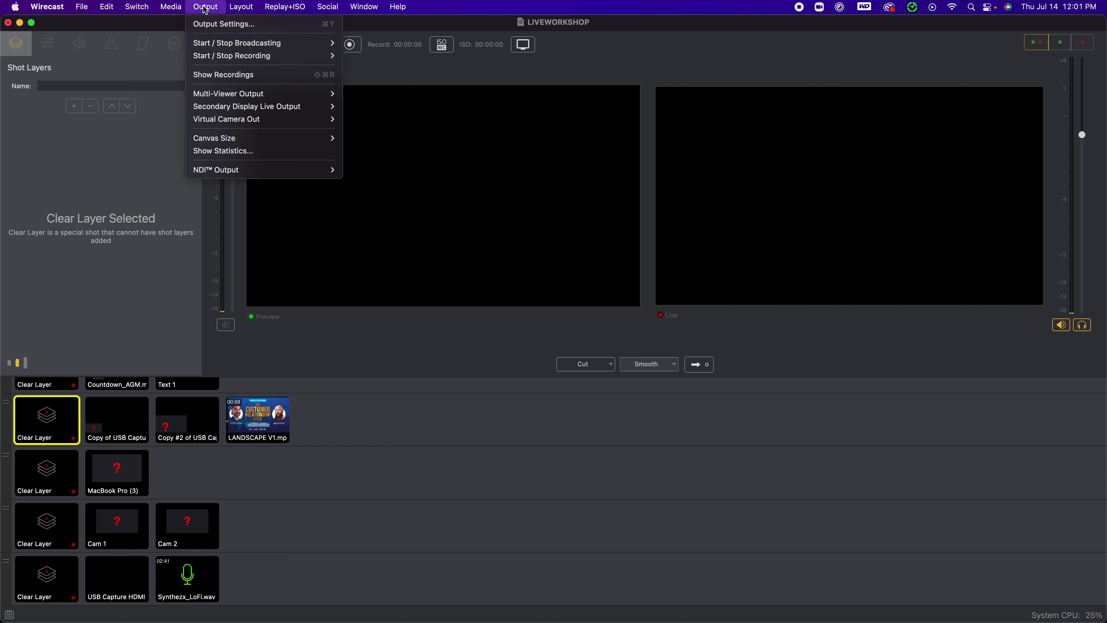
pyautogui.click(219, 25)
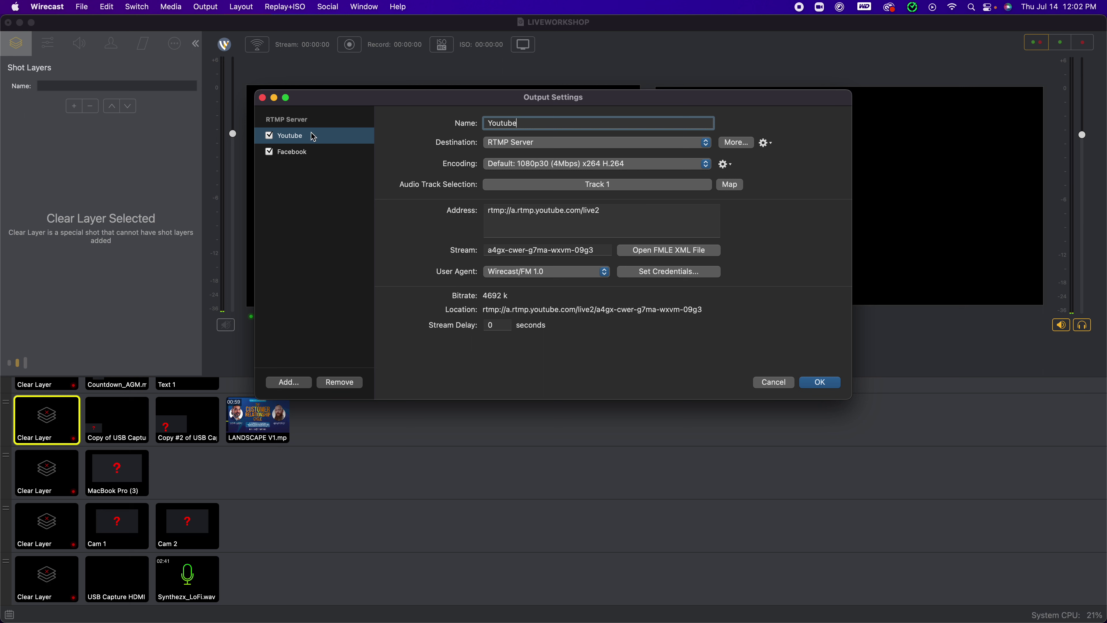
pyautogui.moveTo(594, 251); pyautogui.dragTo(475, 257)
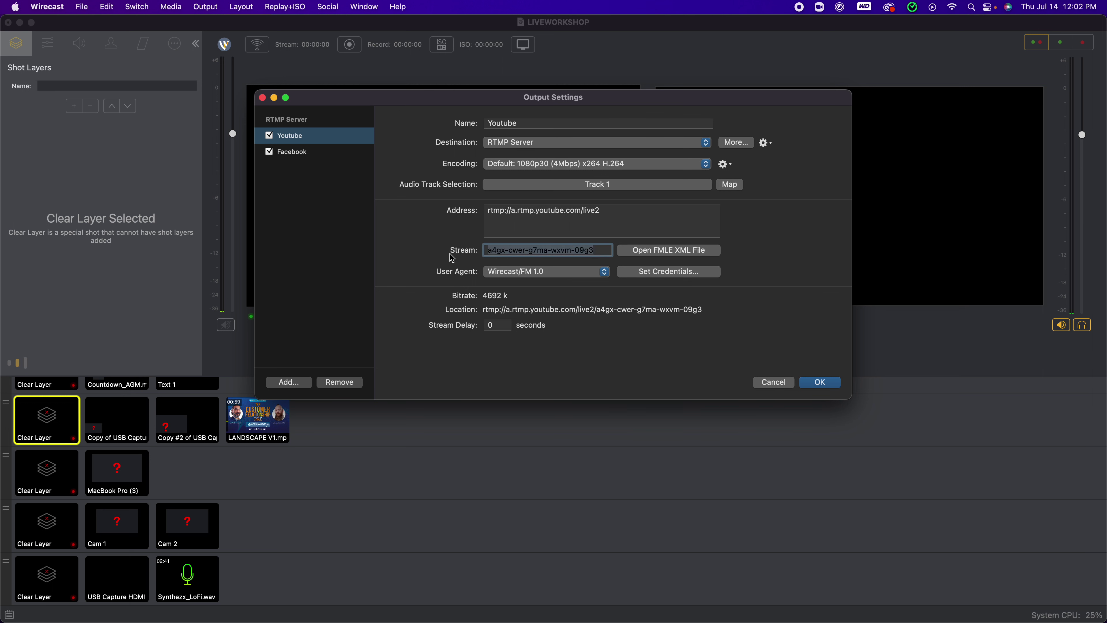
pyautogui.press('super+c')
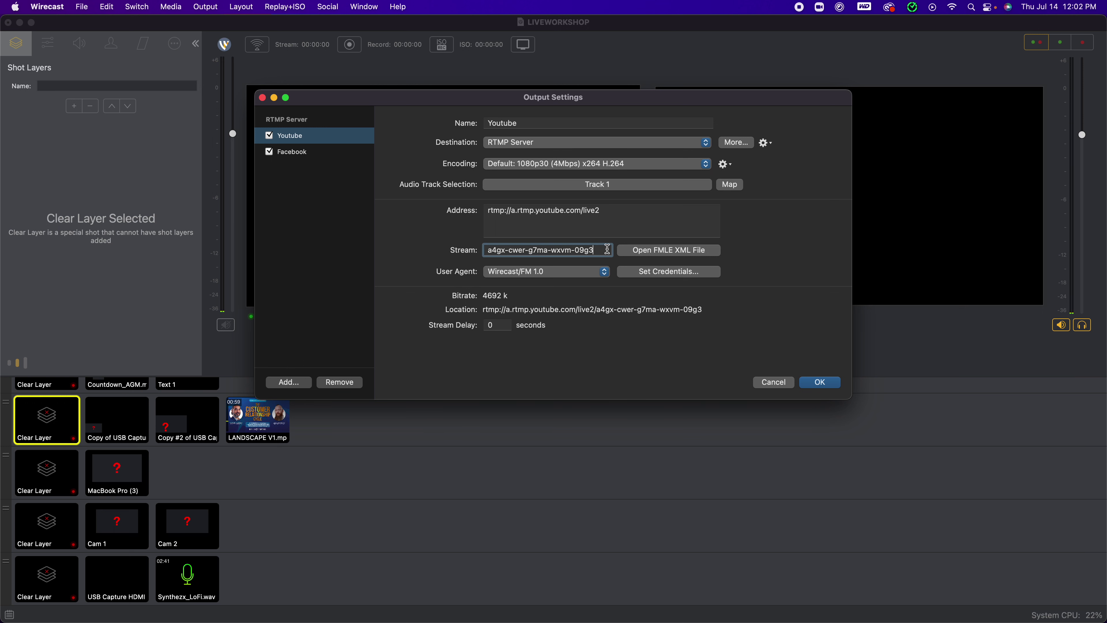
pyautogui.click(831, 383)
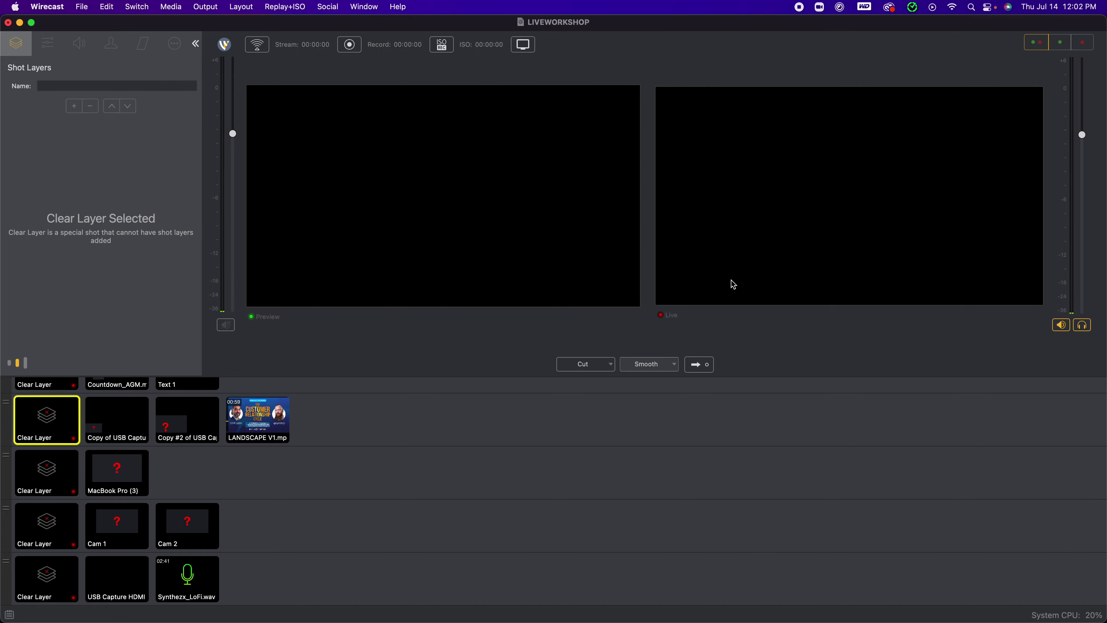
# Switch to Chrome, open facebook.com in a new tab and go to the workshop host's managed page.
pyautogui.press('super+Tab')
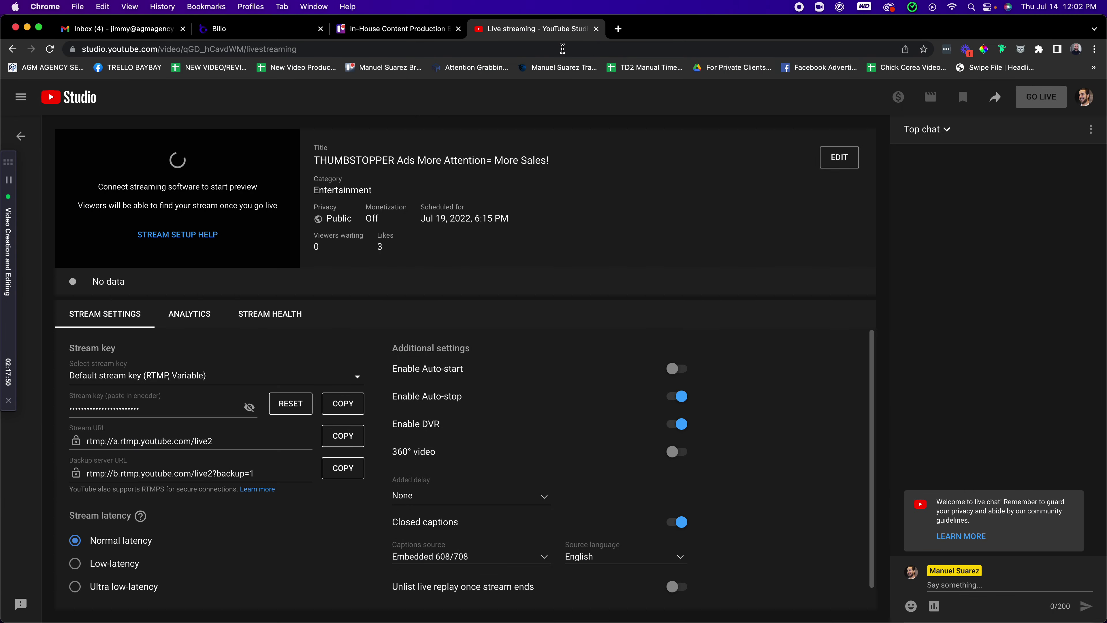
pyautogui.click(620, 28)
pyautogui.write('facebook.com')
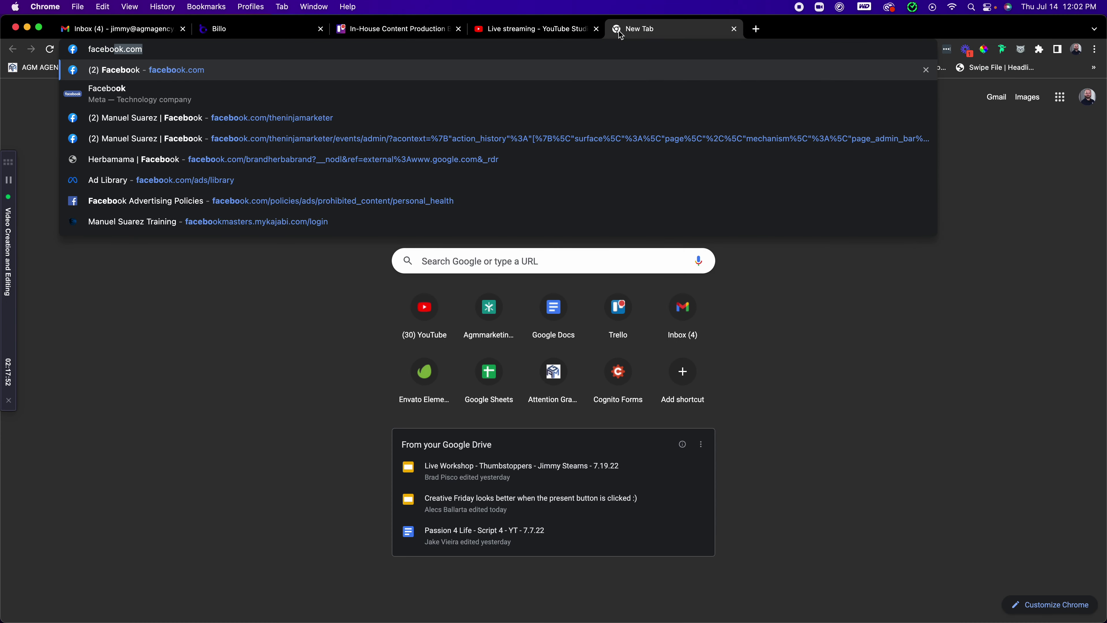
pyautogui.press('Return')
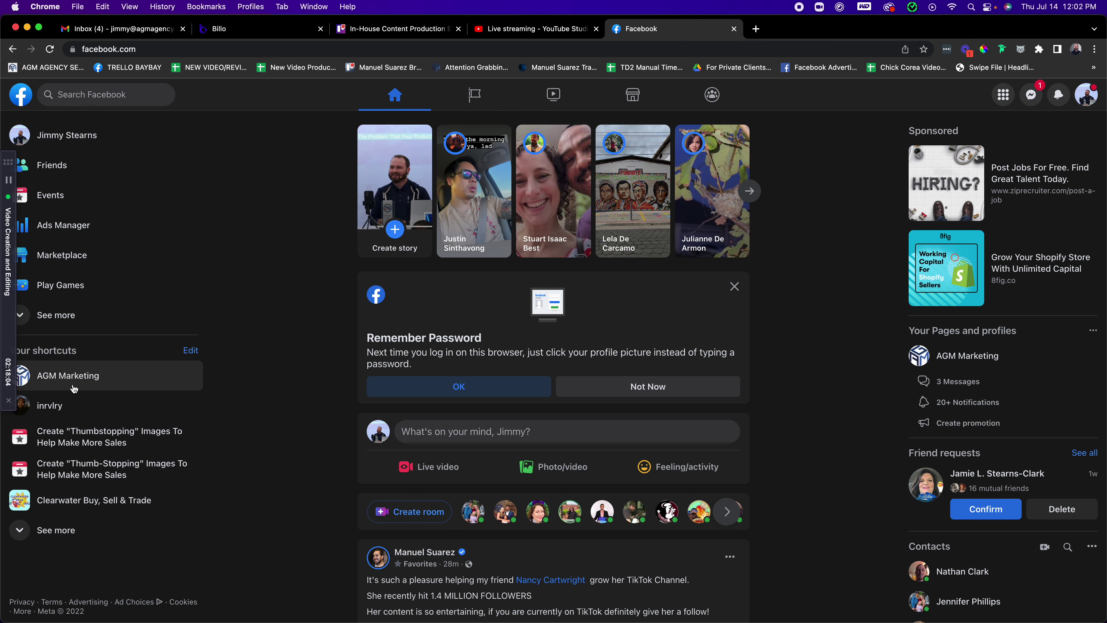
pyautogui.click(52, 530)
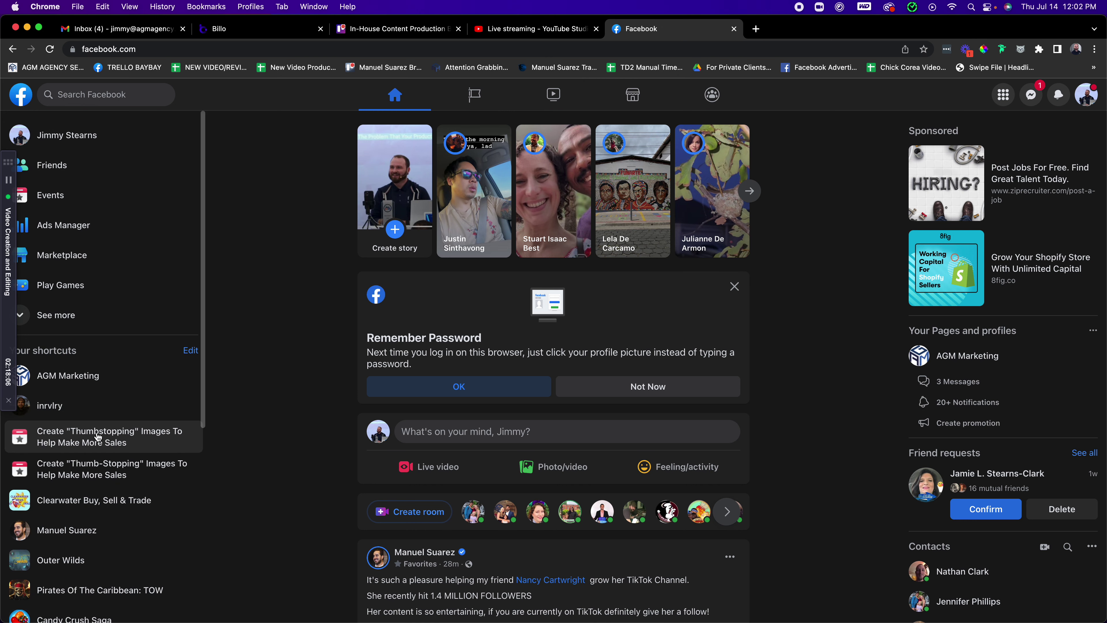
pyautogui.scroll(-2, 55, 479)
pyautogui.click(57, 466)
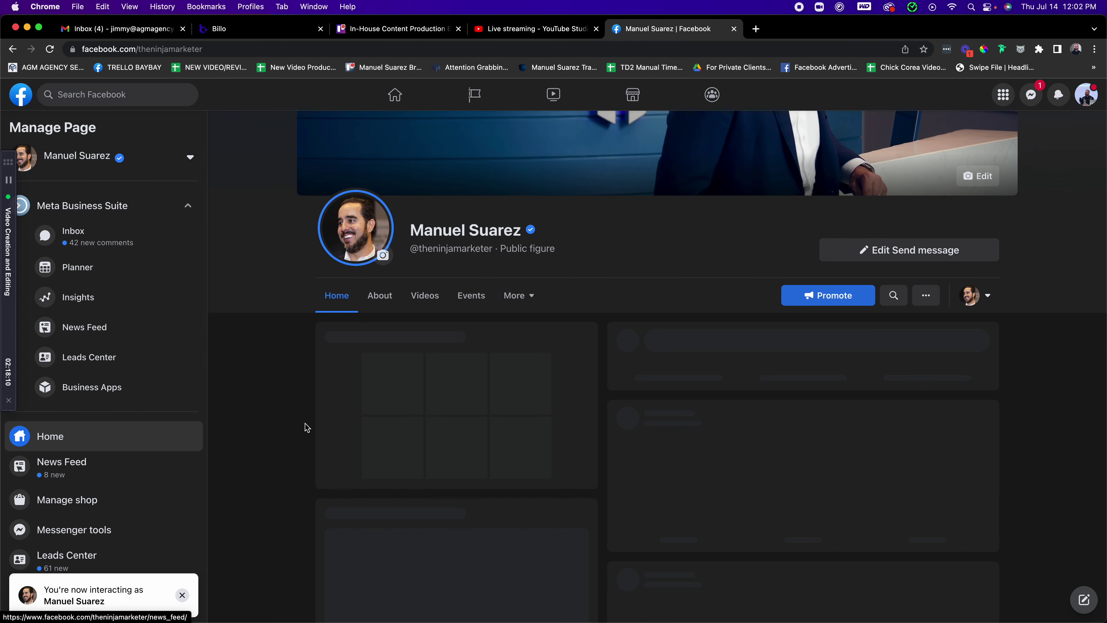
# Open the page's events and view the July 19 event "Create "Thumb-Stopping" Images To Help Make More Sales".
pyautogui.scroll(-4, 91, 375)
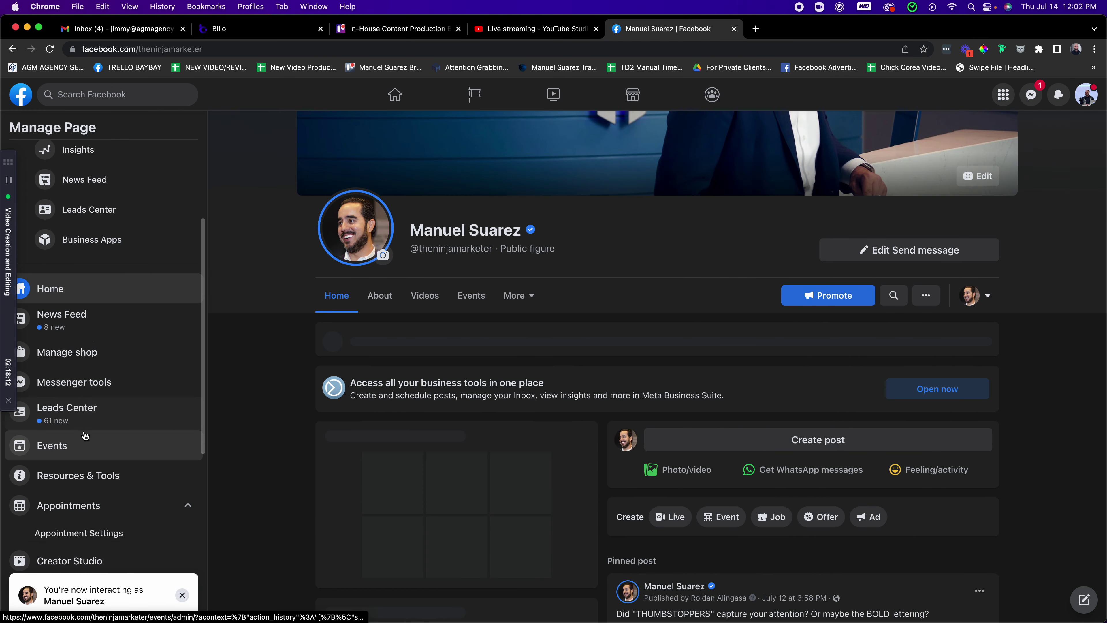
pyautogui.click(42, 450)
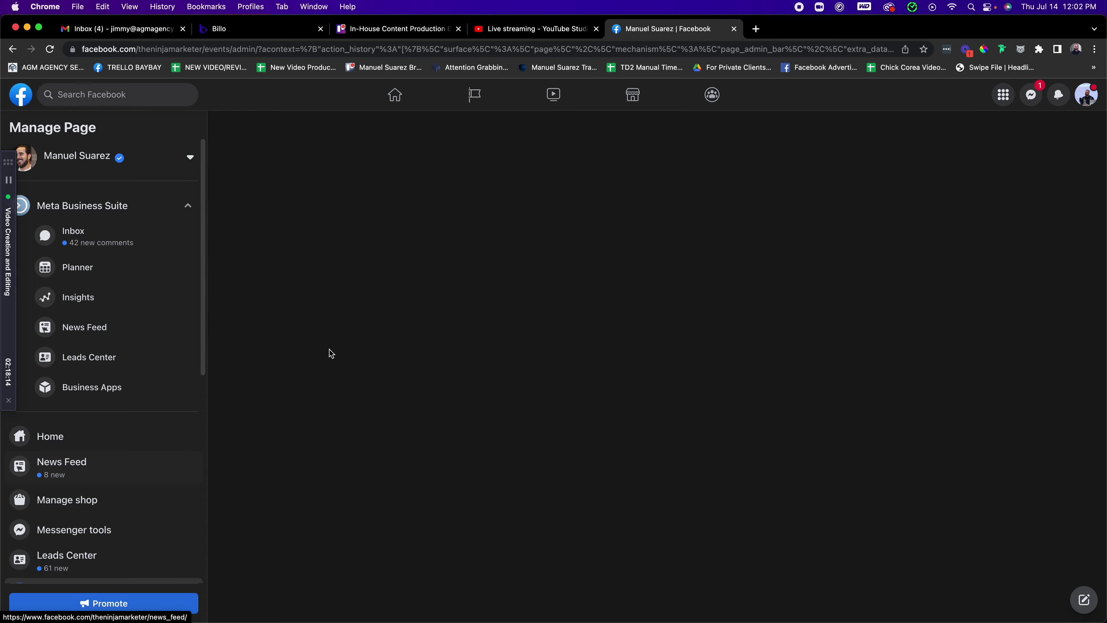
pyautogui.scroll(-8, 264, 289)
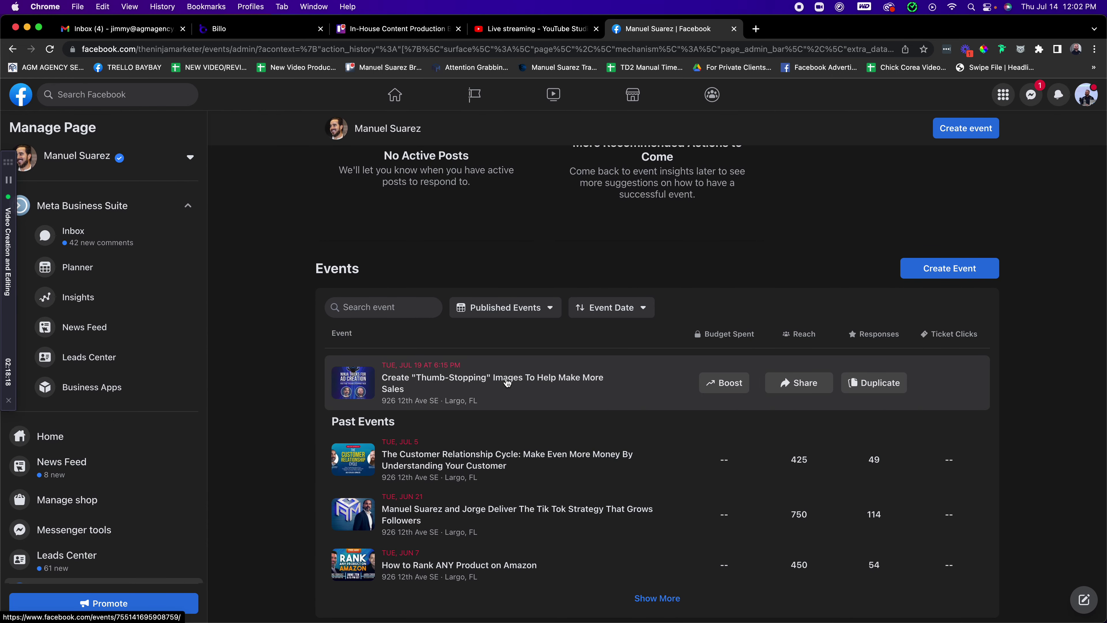
pyautogui.click(507, 383)
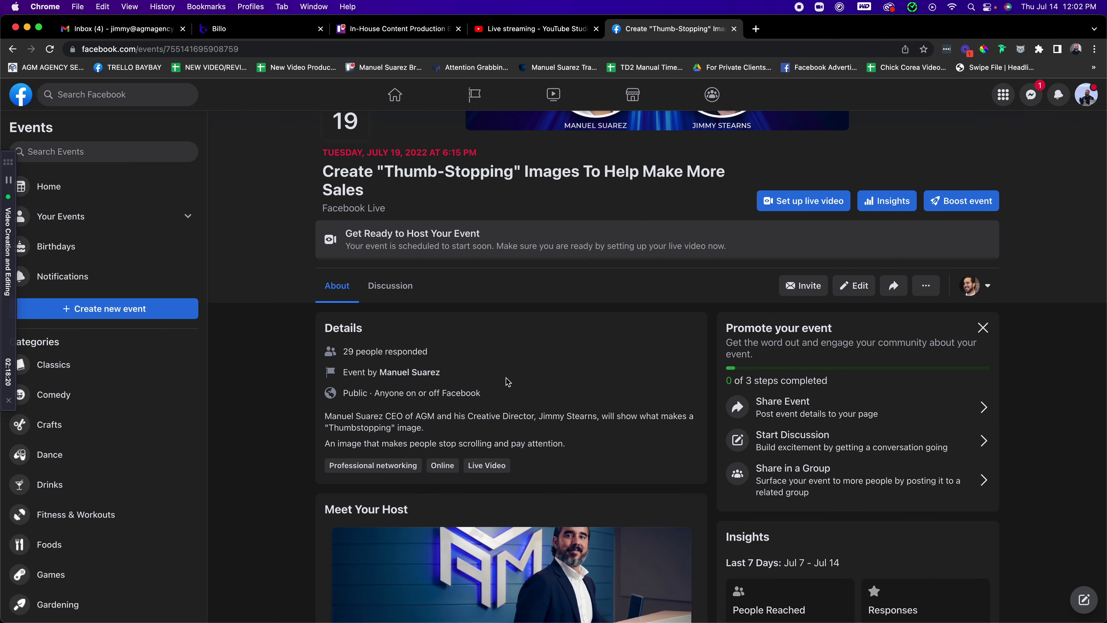
# Start the live video setup for the Thumb-Stopping event and dismiss the Featured links and other tip pop-ups.
pyautogui.scroll(4, 507, 383)
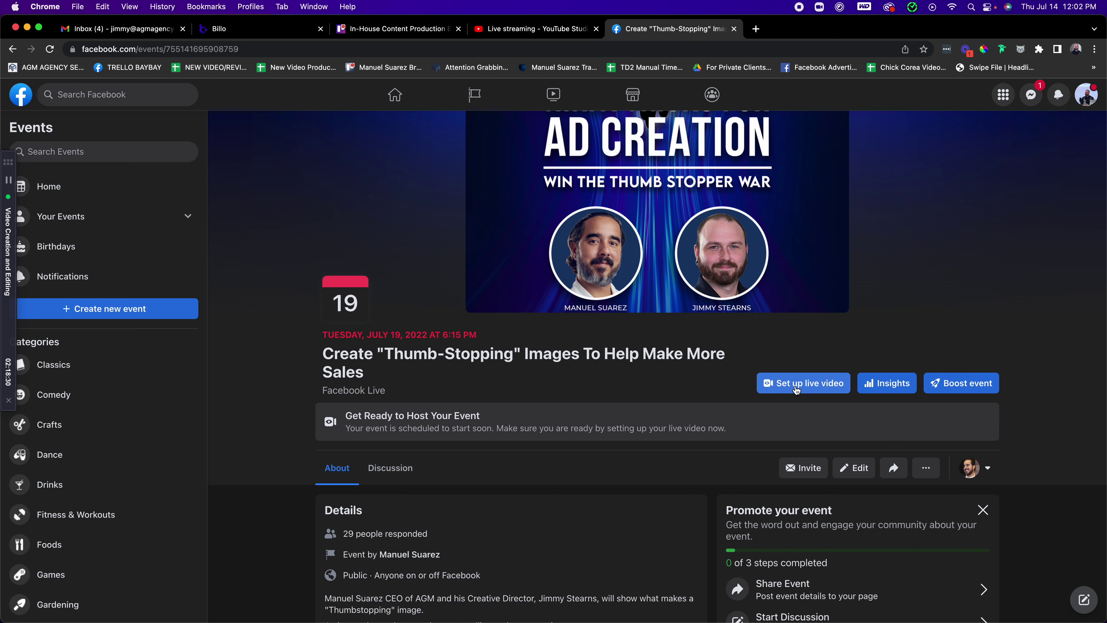
pyautogui.click(781, 389)
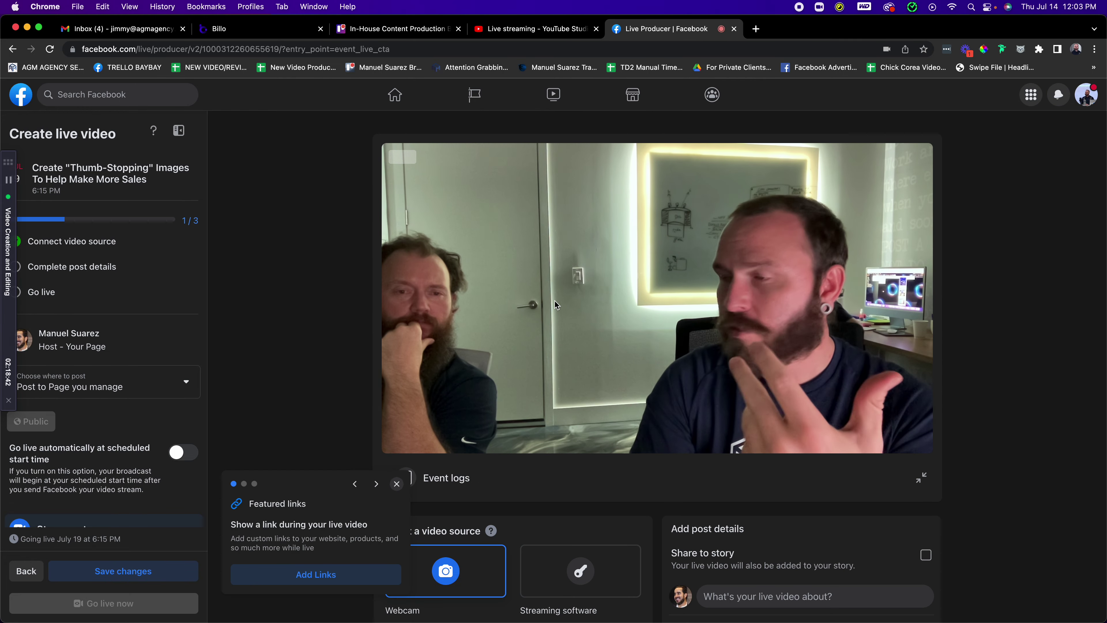
pyautogui.scroll(-1, 780, 330)
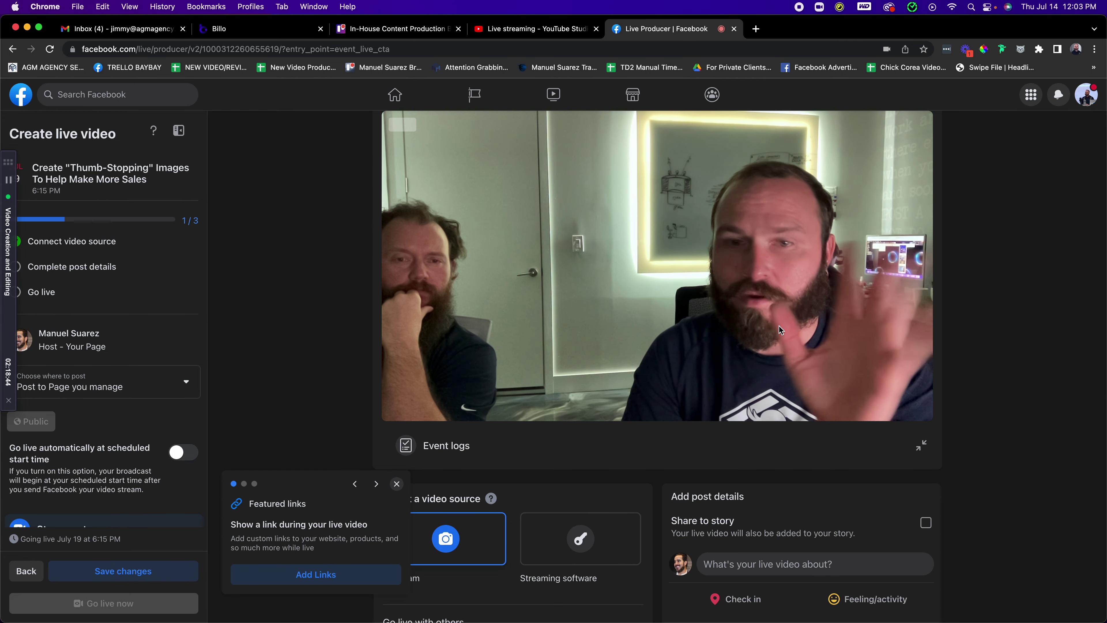
pyautogui.click(397, 484)
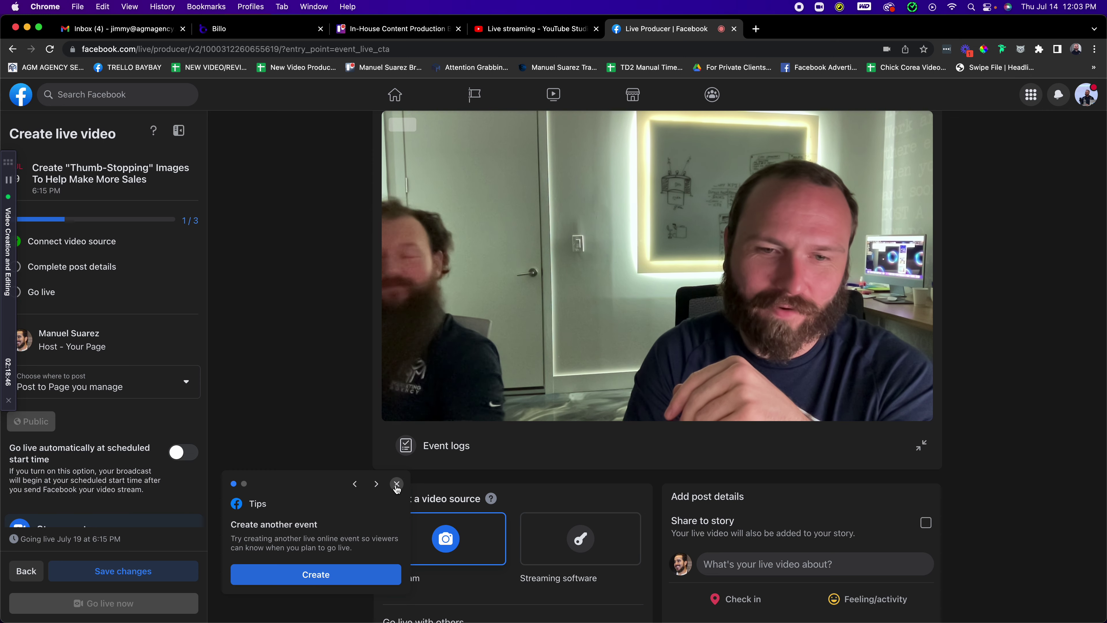
pyautogui.click(397, 485)
pyautogui.click(397, 485)
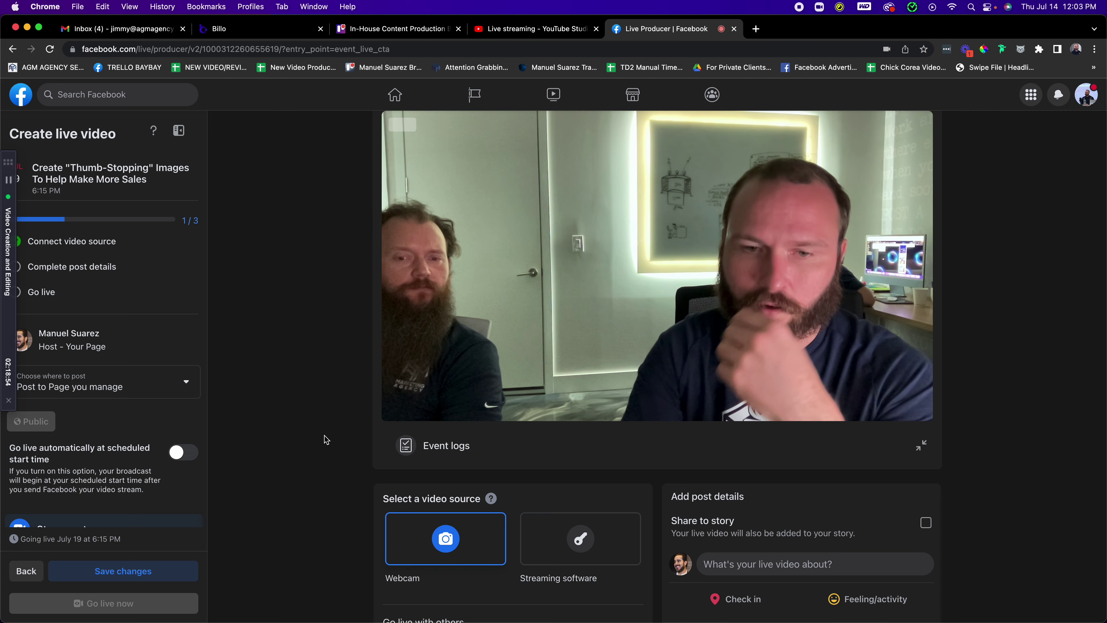
# Choose Streaming software as the video source for the Facebook live video.
pyautogui.scroll(-3, 269, 291)
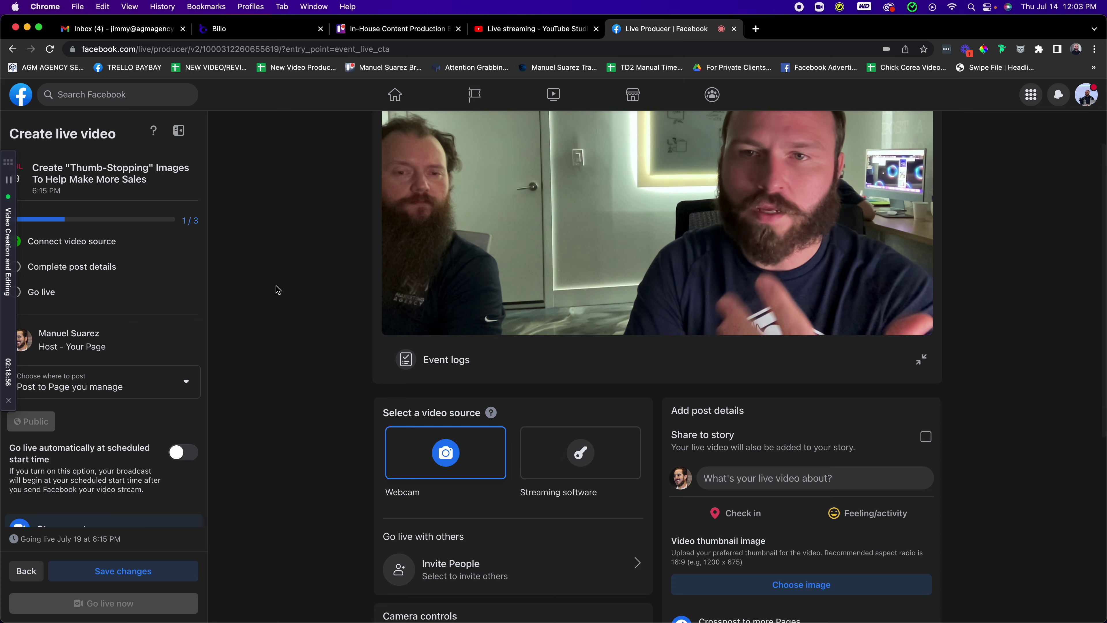
pyautogui.scroll(-2, 392, 349)
pyautogui.click(597, 392)
pyautogui.scroll(4, 590, 397)
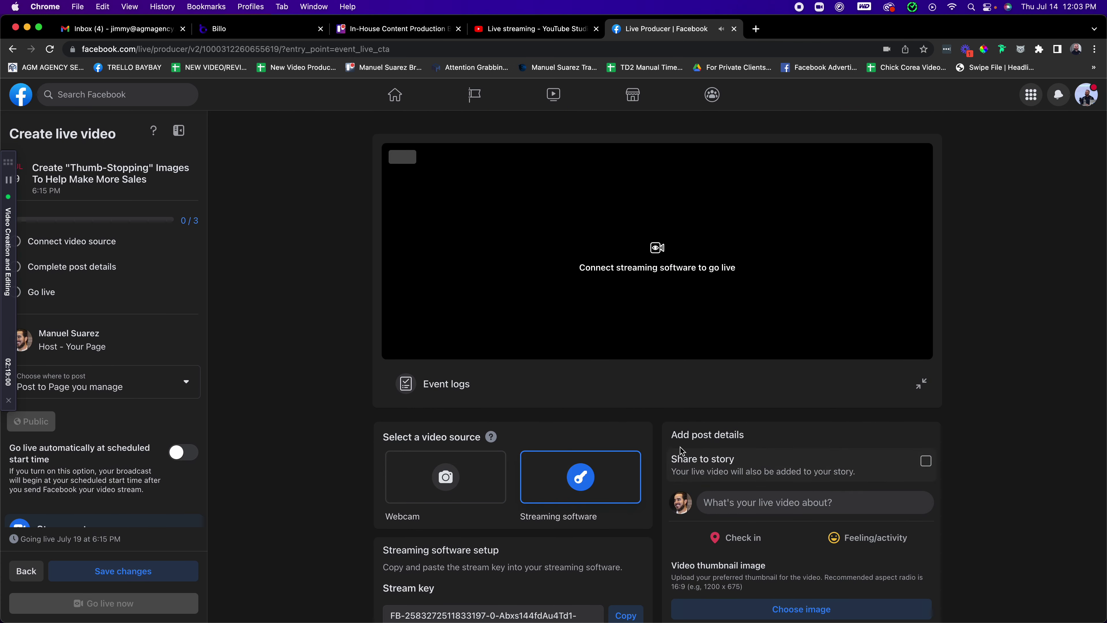
# Copy the Facebook live video's stream key, switch to Wirecast and paste it into the Facebook RTMP output's stream field.
pyautogui.scroll(-3, 545, 488)
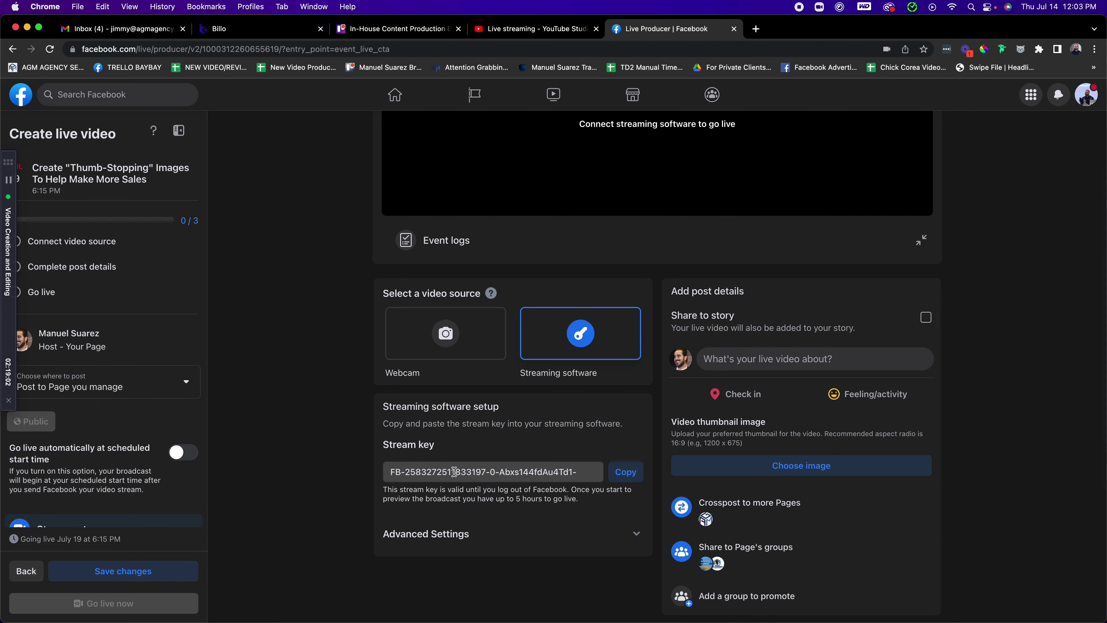
pyautogui.click(626, 472)
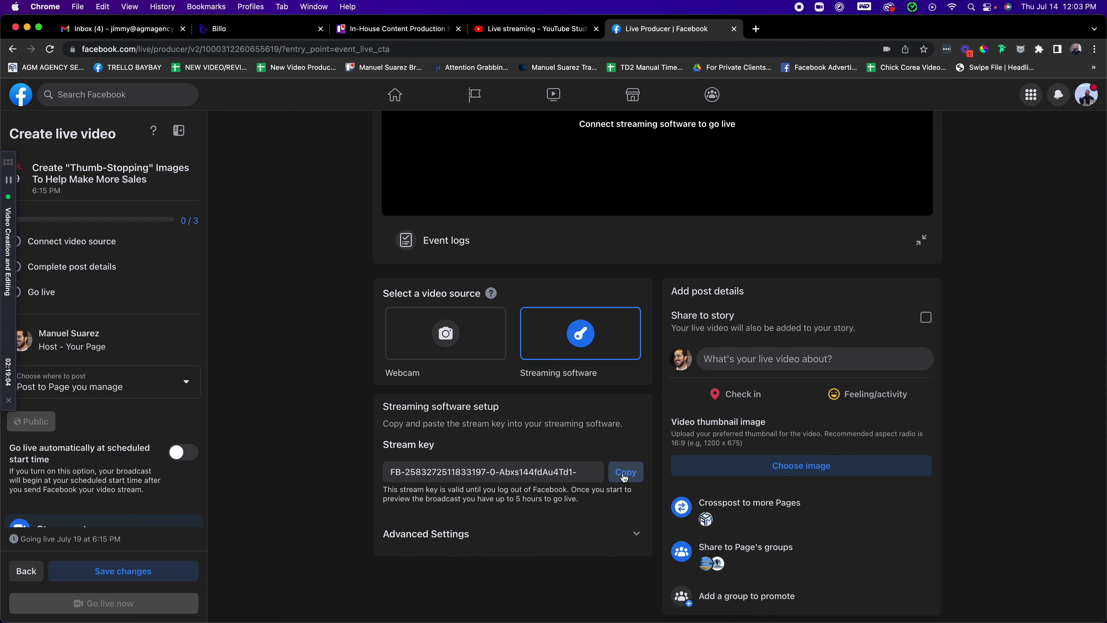
pyautogui.hotkey('ctrl', 'Right')
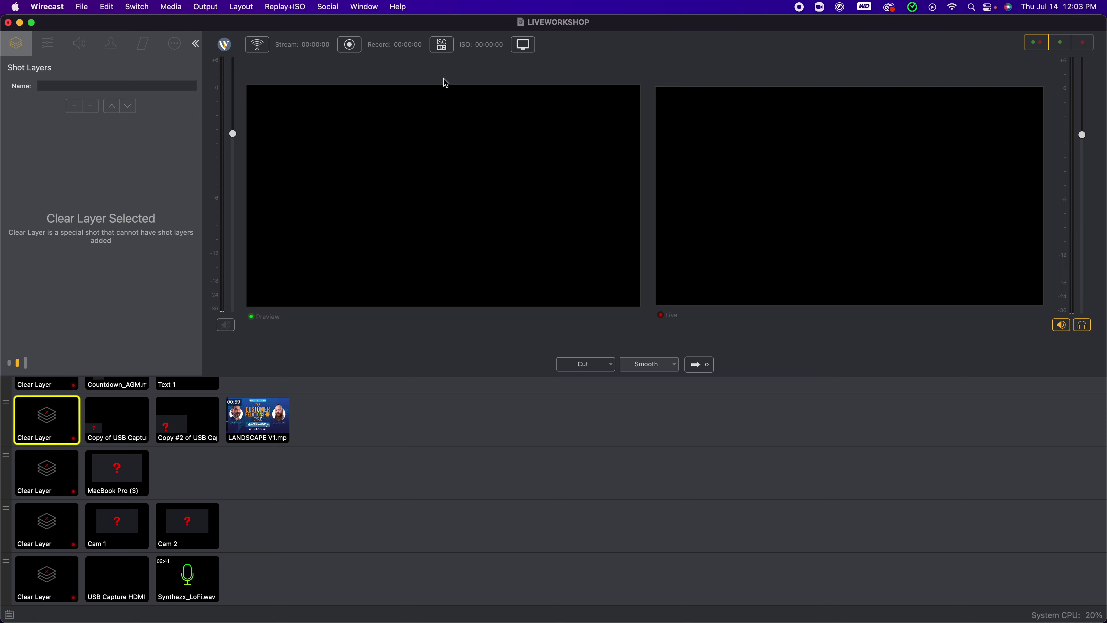
pyautogui.click(206, 6)
pyautogui.click(227, 24)
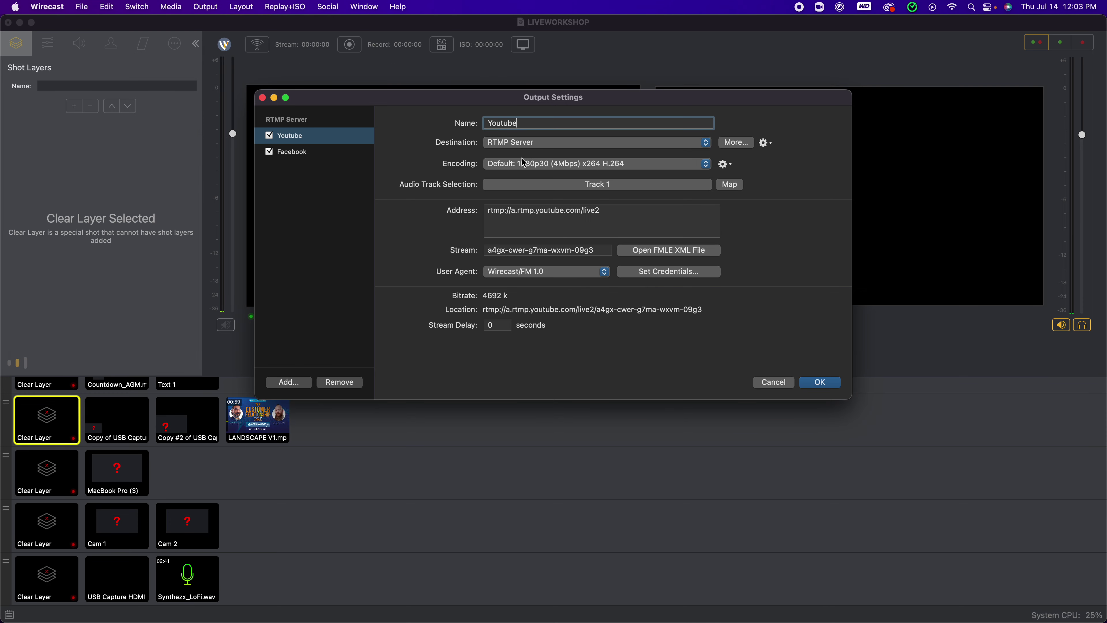
pyautogui.click(287, 152)
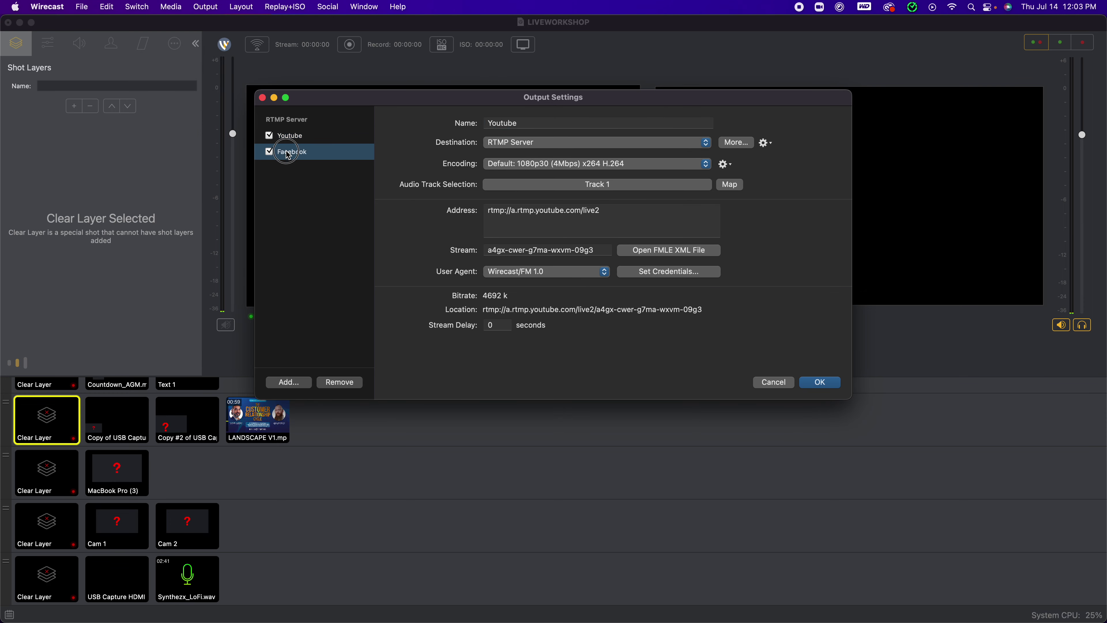
pyautogui.tripleClick(515, 254)
pyautogui.press('super+v')
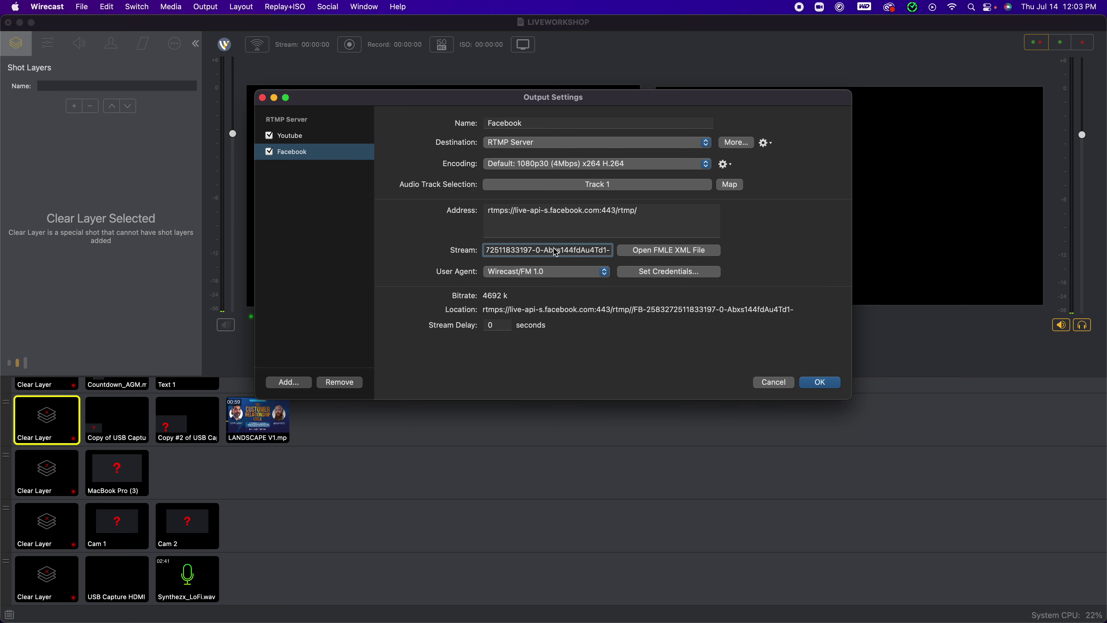
pyautogui.click(820, 383)
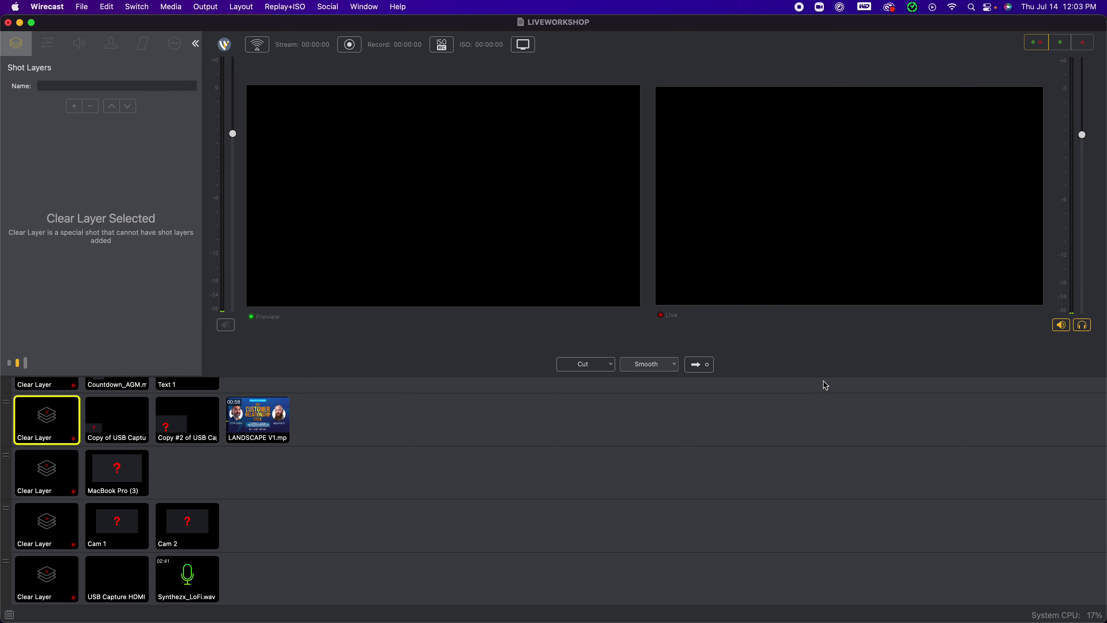
# Switch to Chrome, load facebook.com in a new tab and view the managed page's July 19 Thumb-Stopping event.
pyautogui.press('super+Tab')
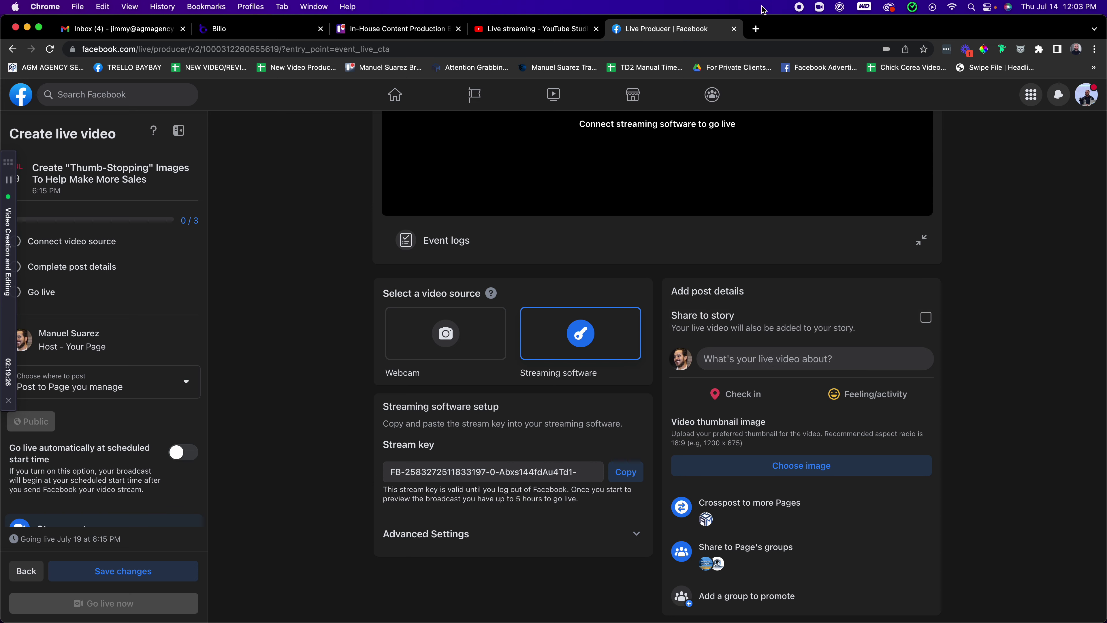
pyautogui.click(756, 28)
pyautogui.write('faceboo')
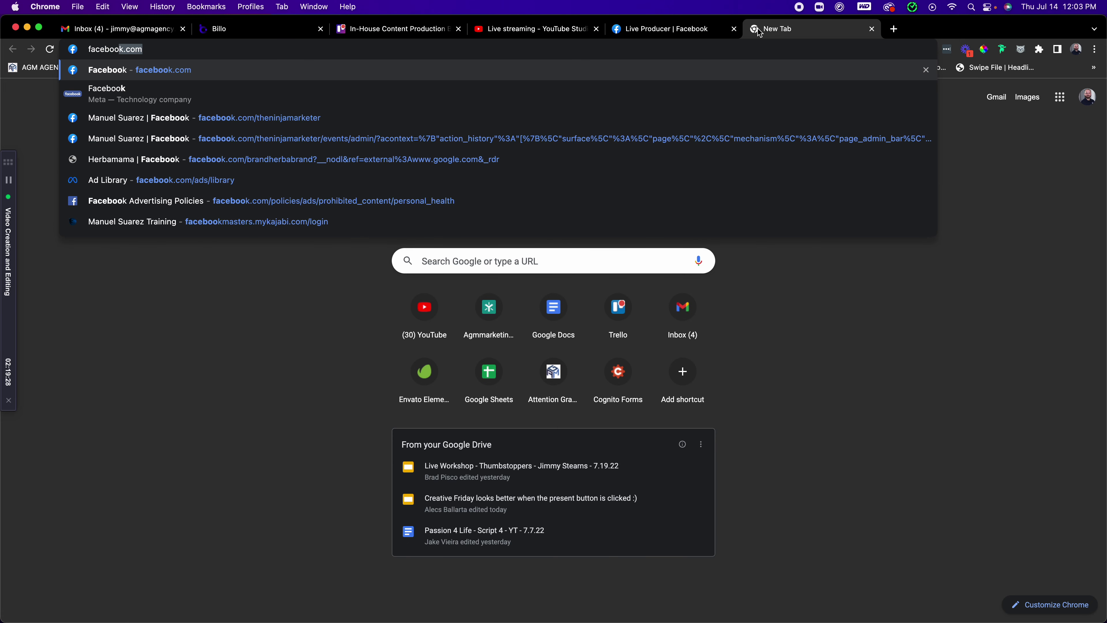
pyautogui.press('Return')
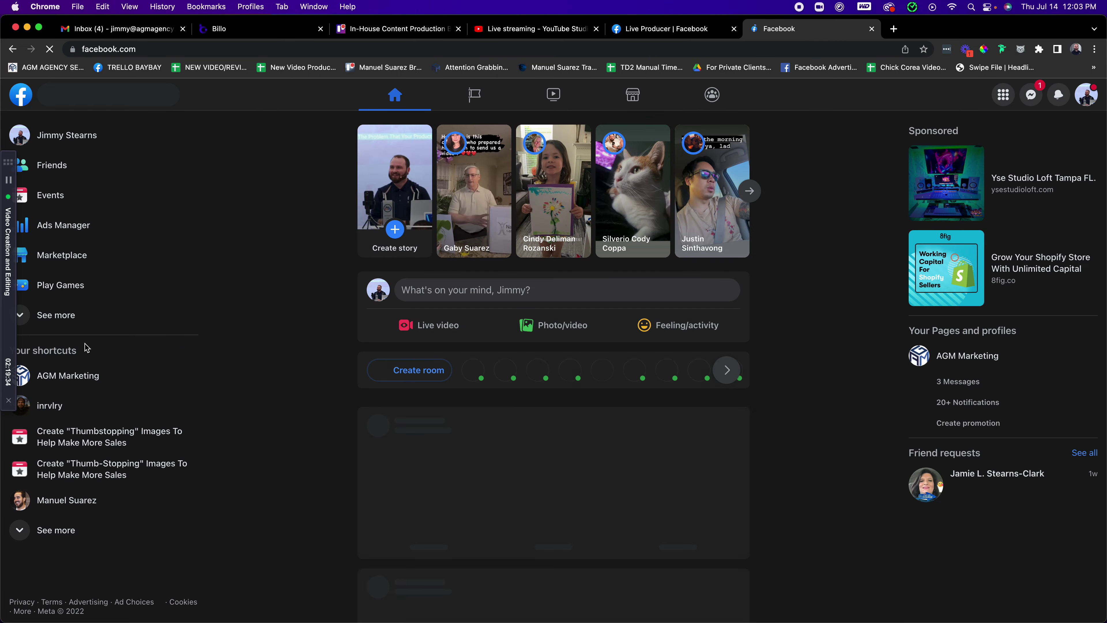
pyautogui.click(61, 509)
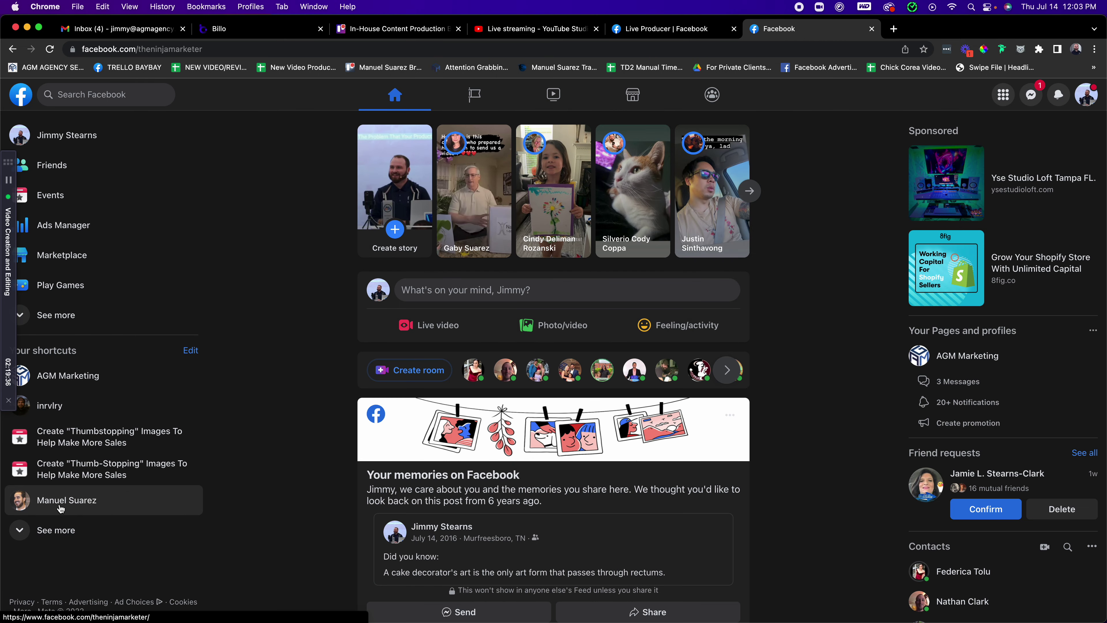
pyautogui.scroll(-3, 91, 450)
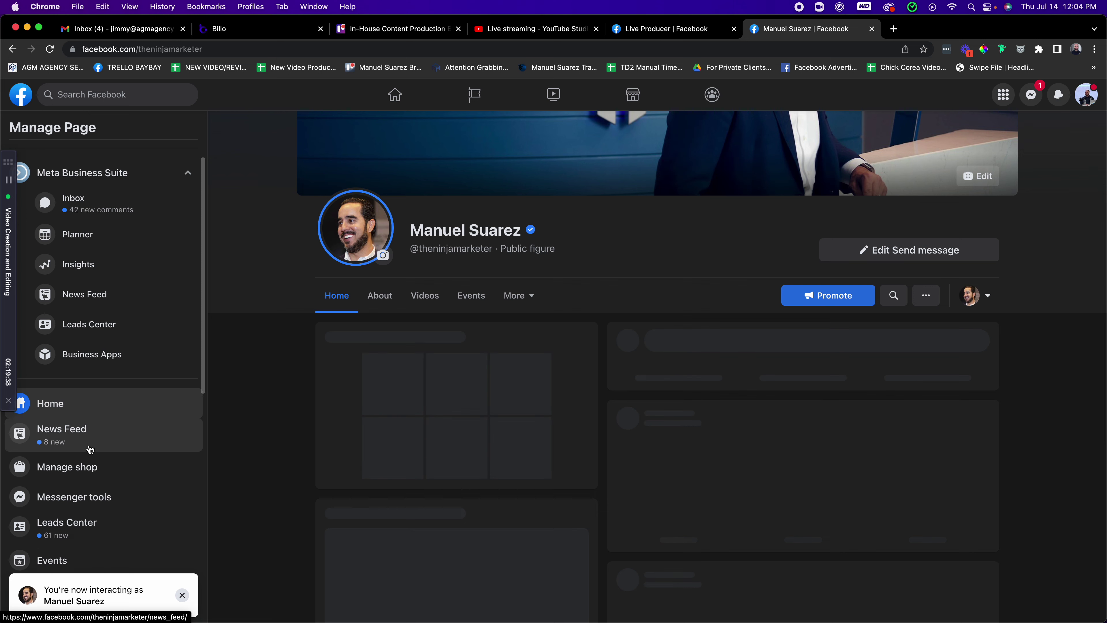
pyautogui.click(52, 479)
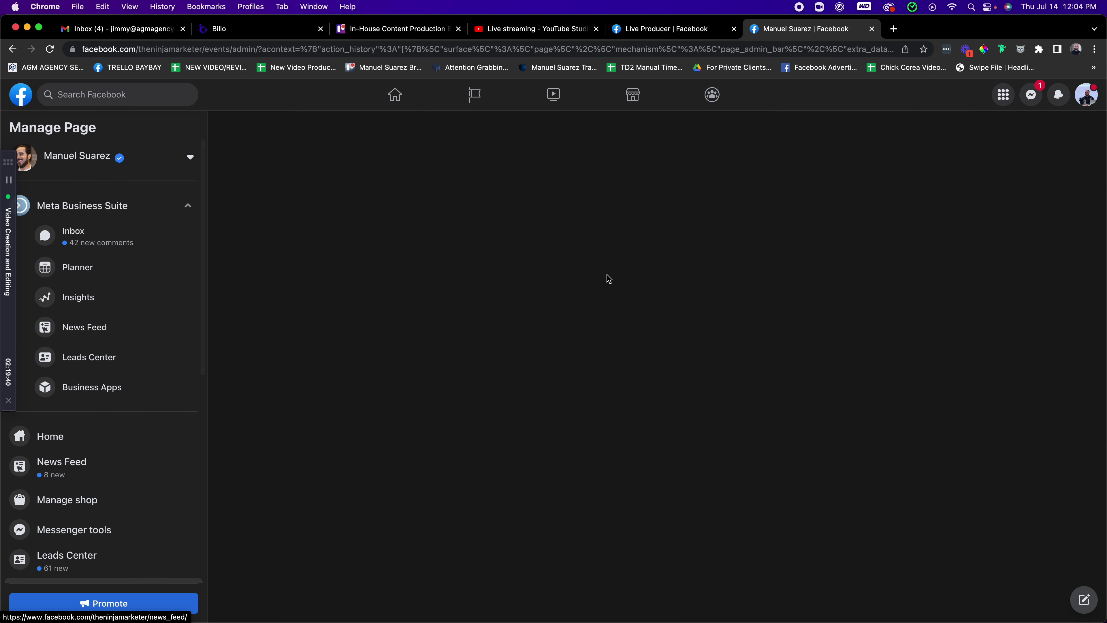
pyautogui.scroll(-8, 502, 317)
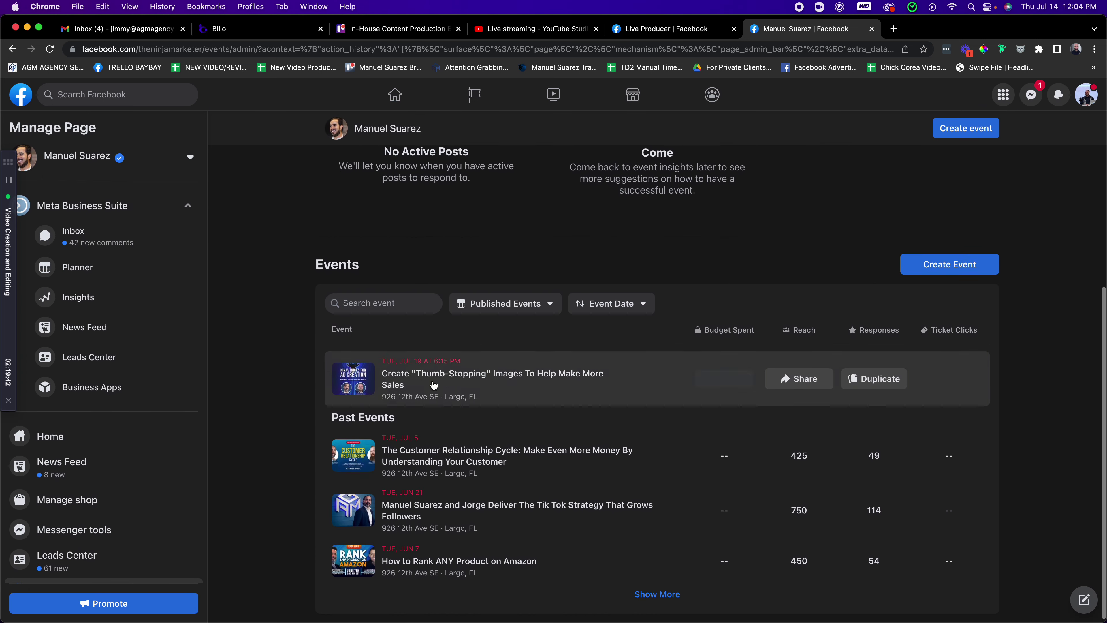
pyautogui.click(438, 371)
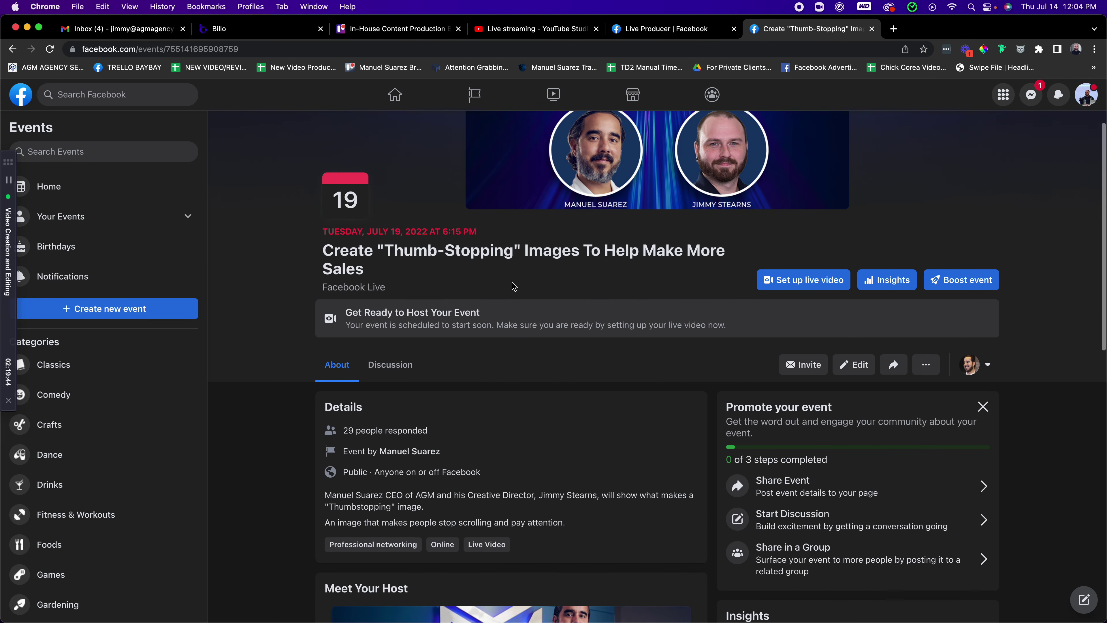
# Copy the event's title "Create "Thumb-Stopping" Images To Help Make More Sales" into the title of the live video post.
pyautogui.moveTo(363, 269); pyautogui.dragTo(326, 250)
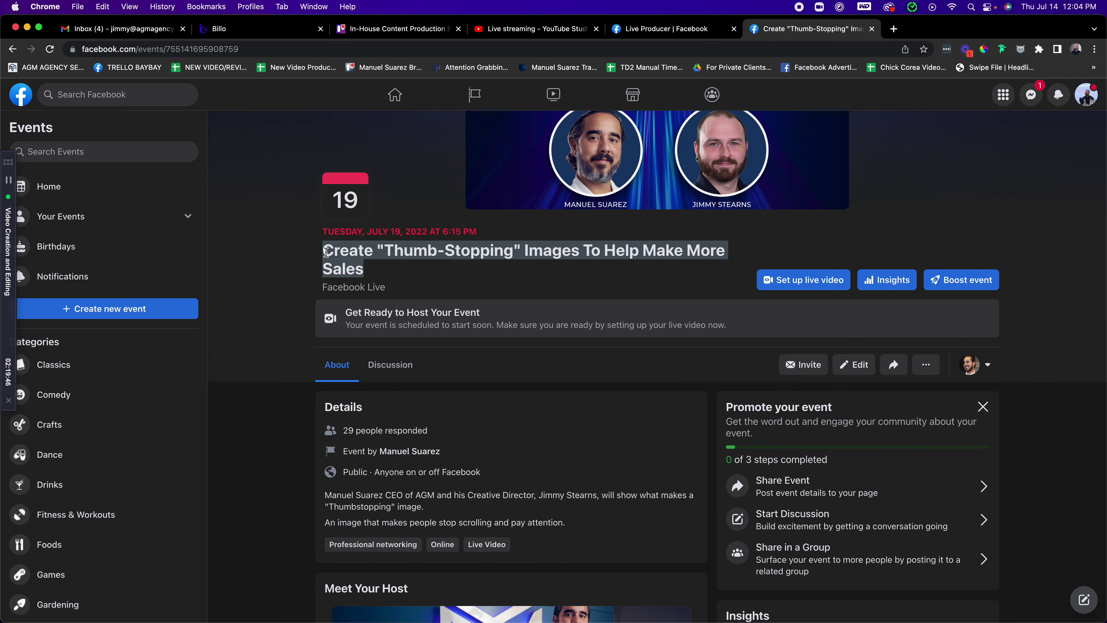
pyautogui.press('super+c')
pyautogui.click(659, 29)
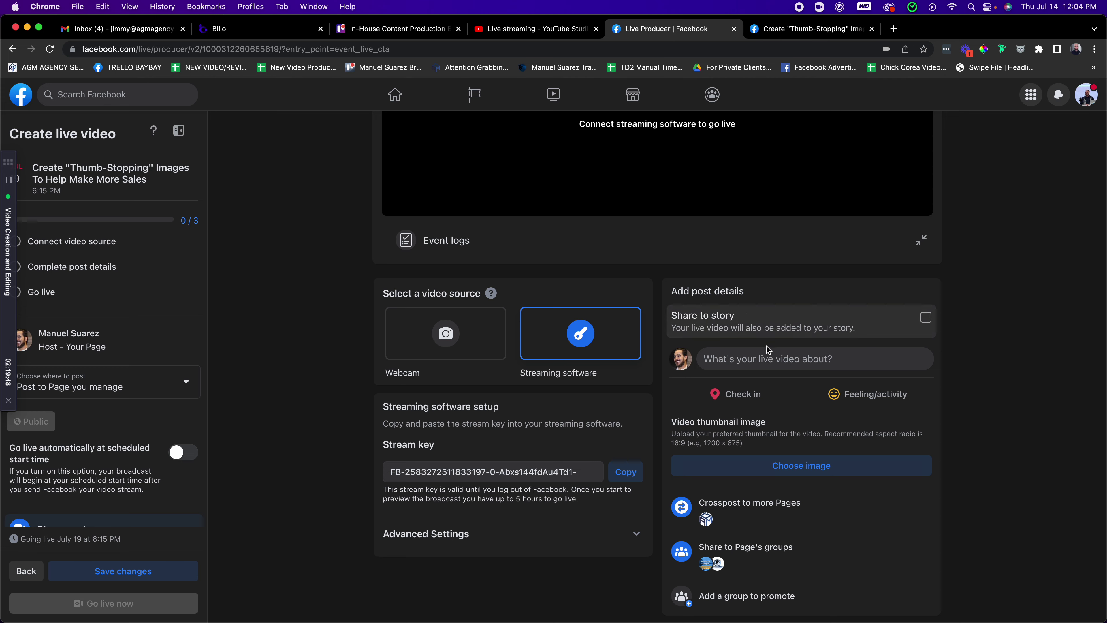
pyautogui.click(772, 357)
pyautogui.click(508, 304)
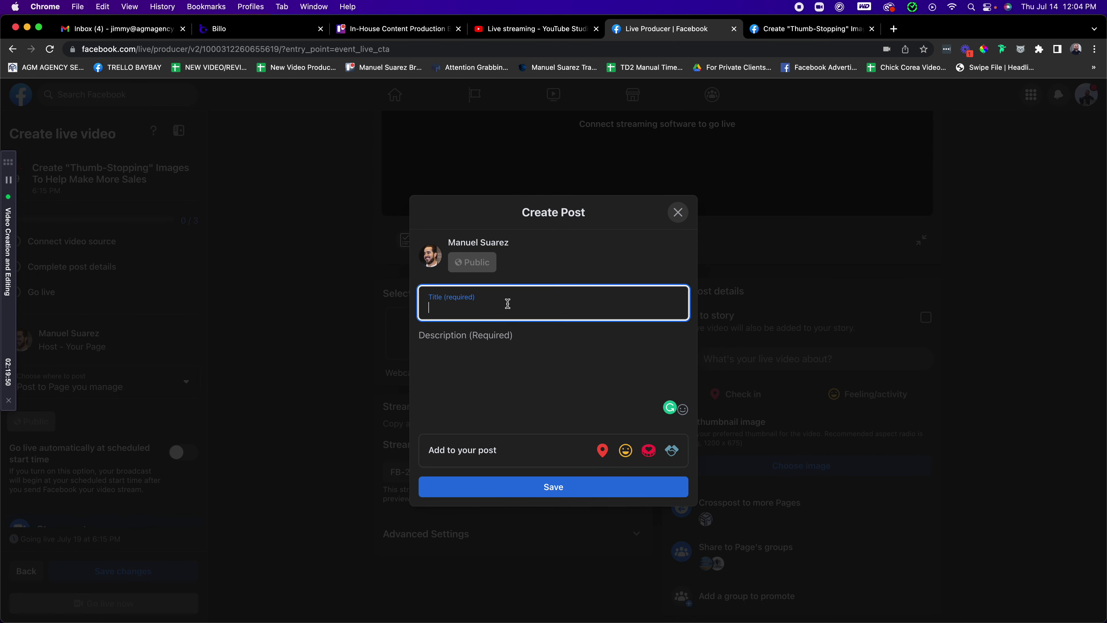
pyautogui.press('super+v')
# Copy the two-sentence description from the event's details into the description of the live video post.
pyautogui.click(559, 346)
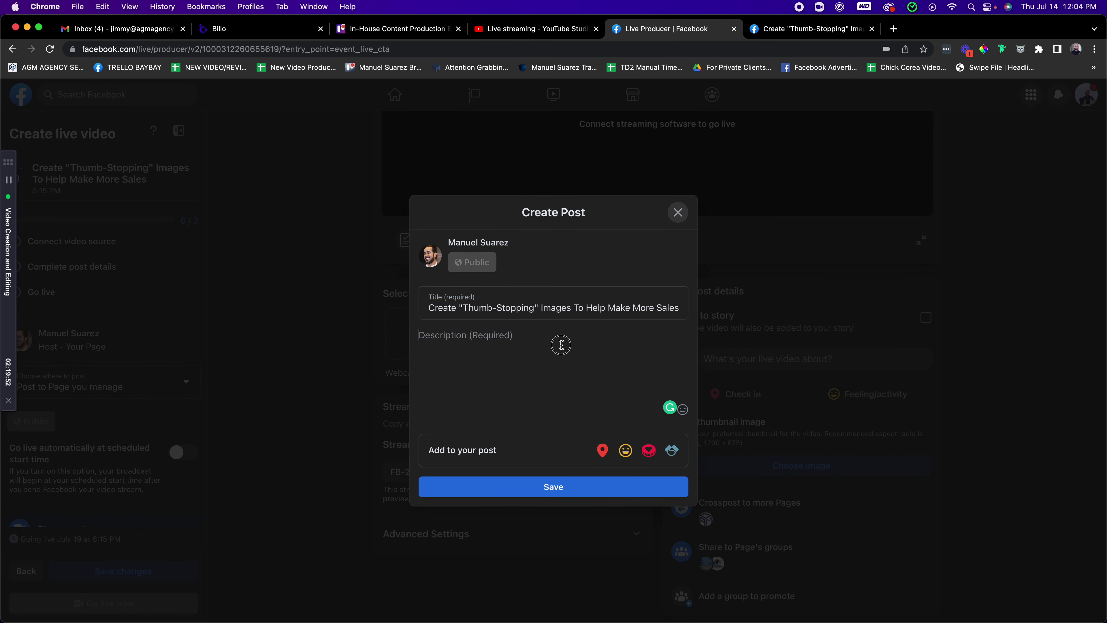
pyautogui.click(806, 29)
pyautogui.scroll(-2, 593, 484)
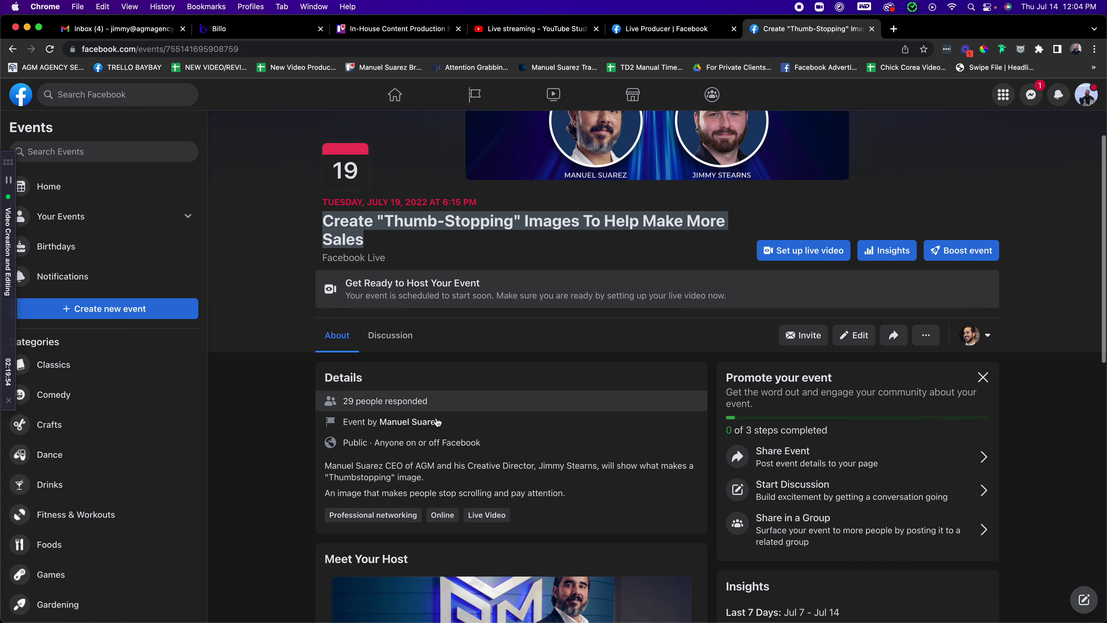
pyautogui.moveTo(575, 477); pyautogui.dragTo(327, 445)
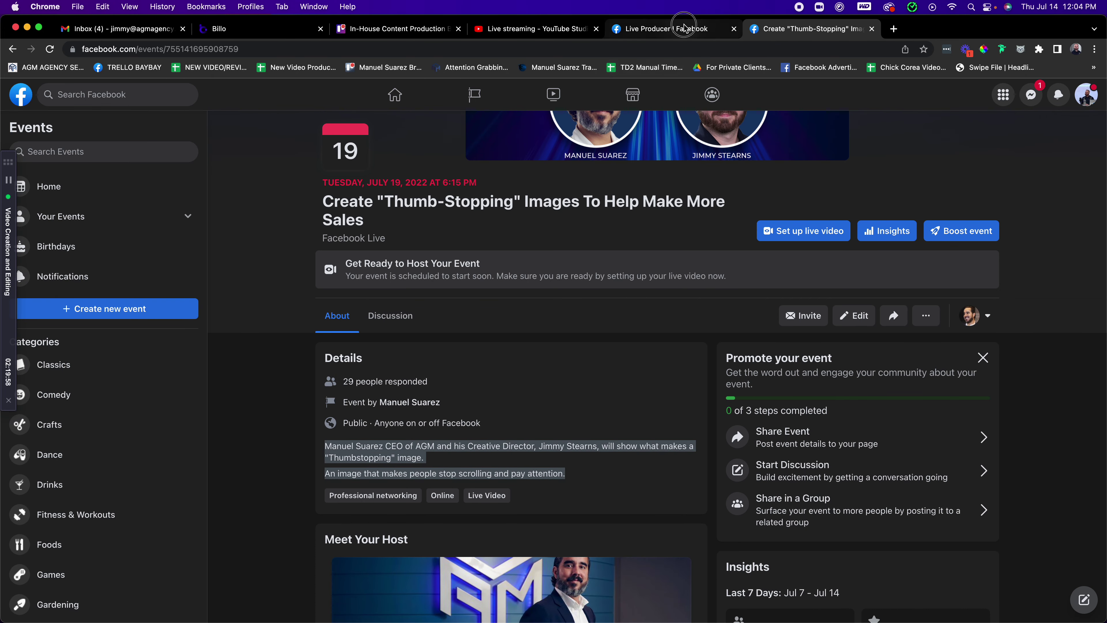
pyautogui.click(691, 28)
pyautogui.click(557, 358)
pyautogui.press('super+v')
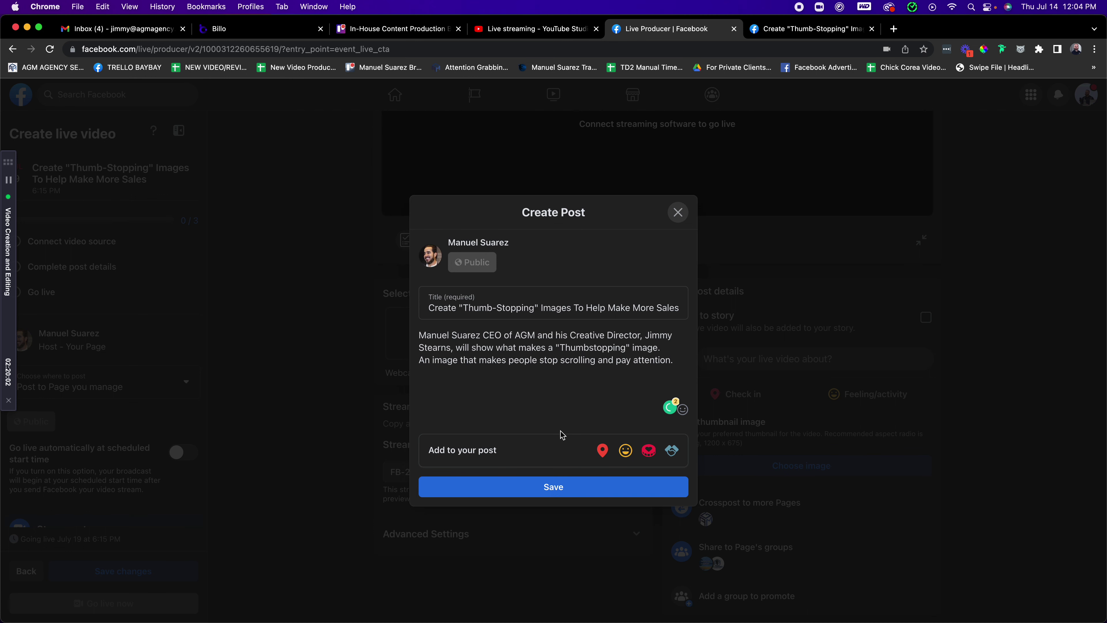
# Add AGM Marketing as the live video post's location and save the post details.
pyautogui.click(602, 451)
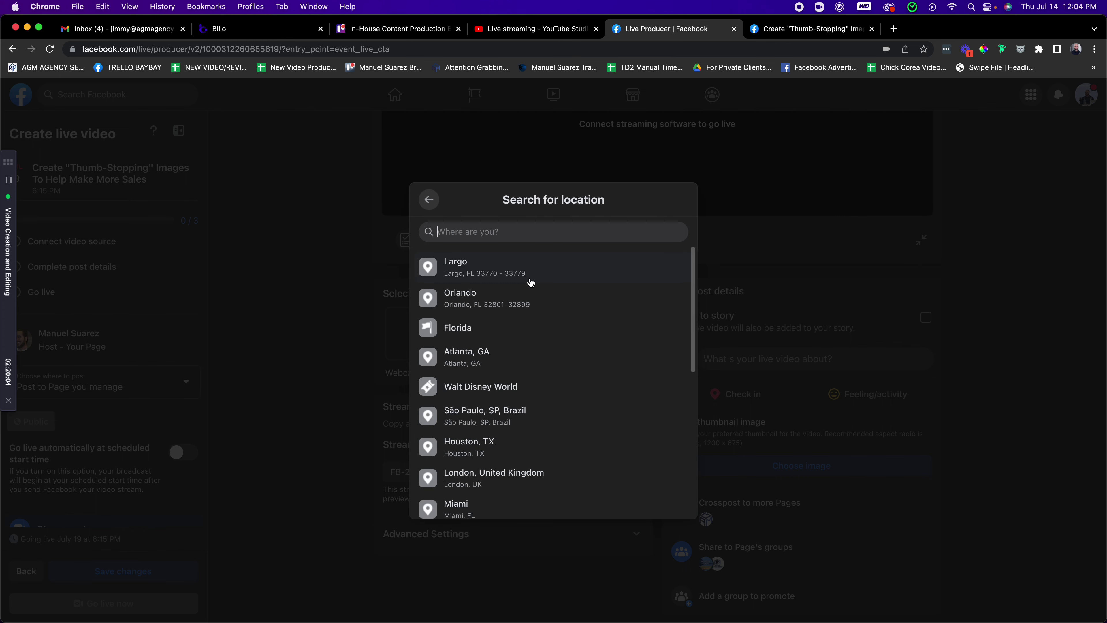
pyautogui.write('agm')
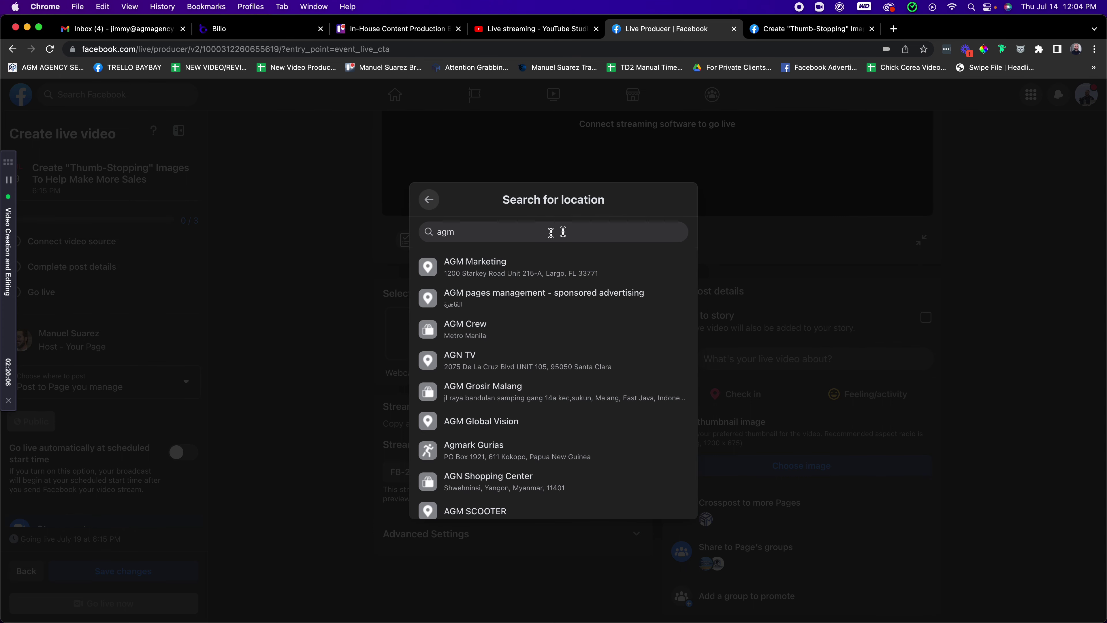
pyautogui.click(454, 257)
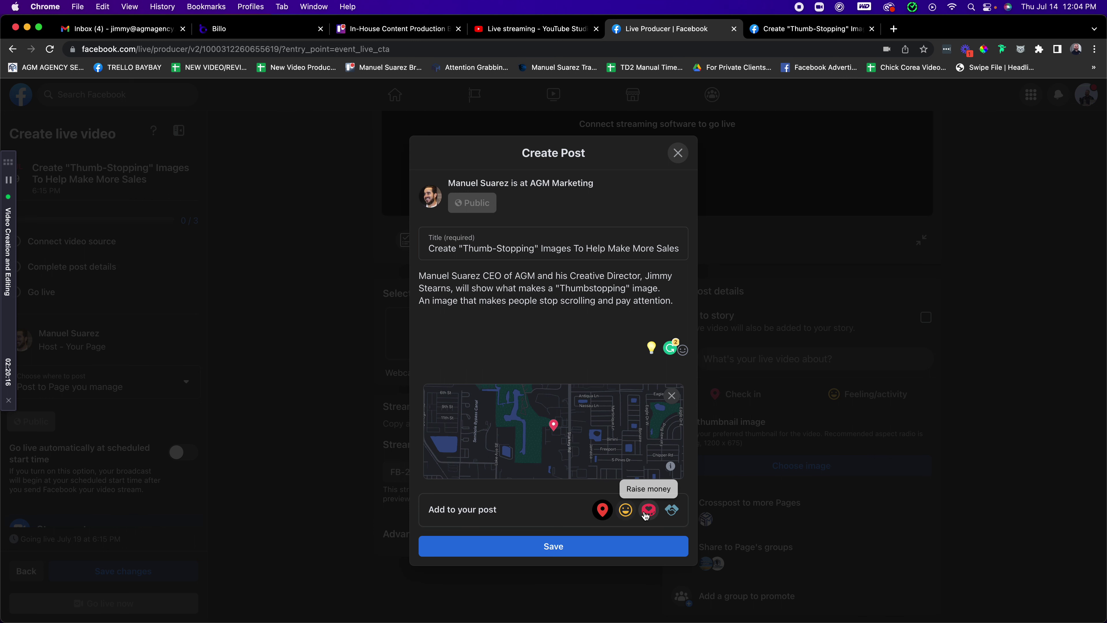
pyautogui.click(579, 548)
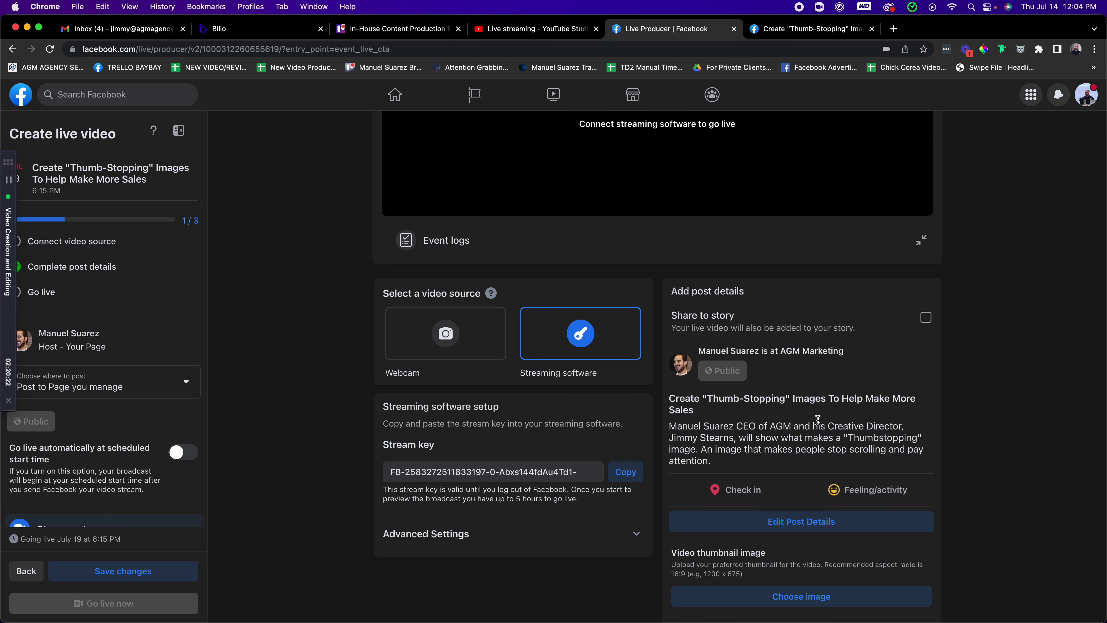
# Review the live video's post details, thumbnail, crossposting, group sharing and preset pinned comment options.
pyautogui.scroll(-1, 778, 388)
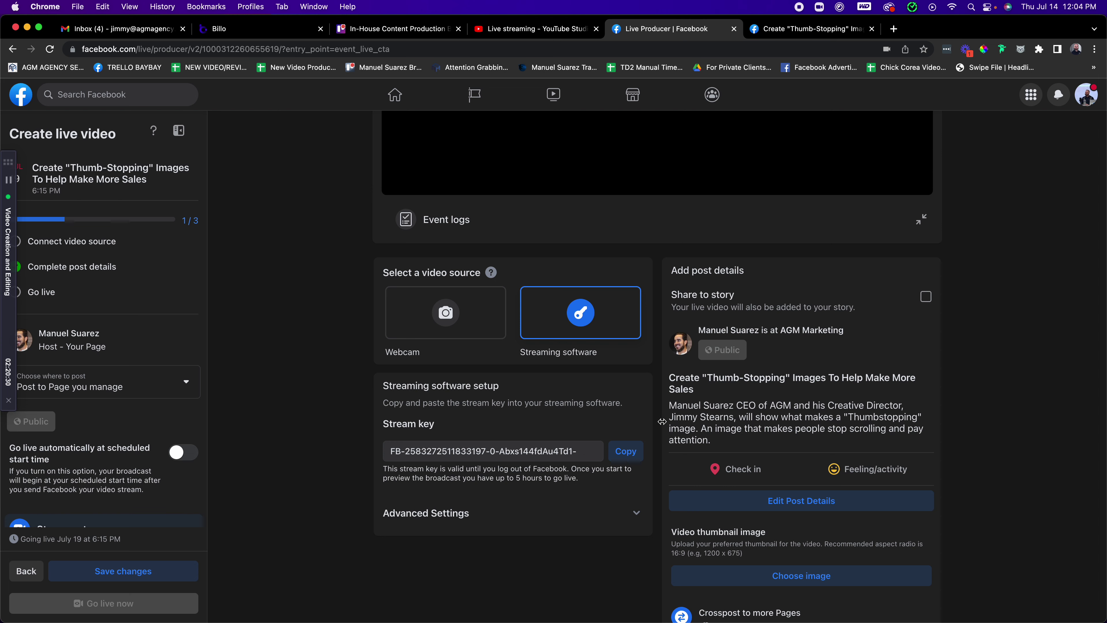
pyautogui.scroll(-4, 802, 420)
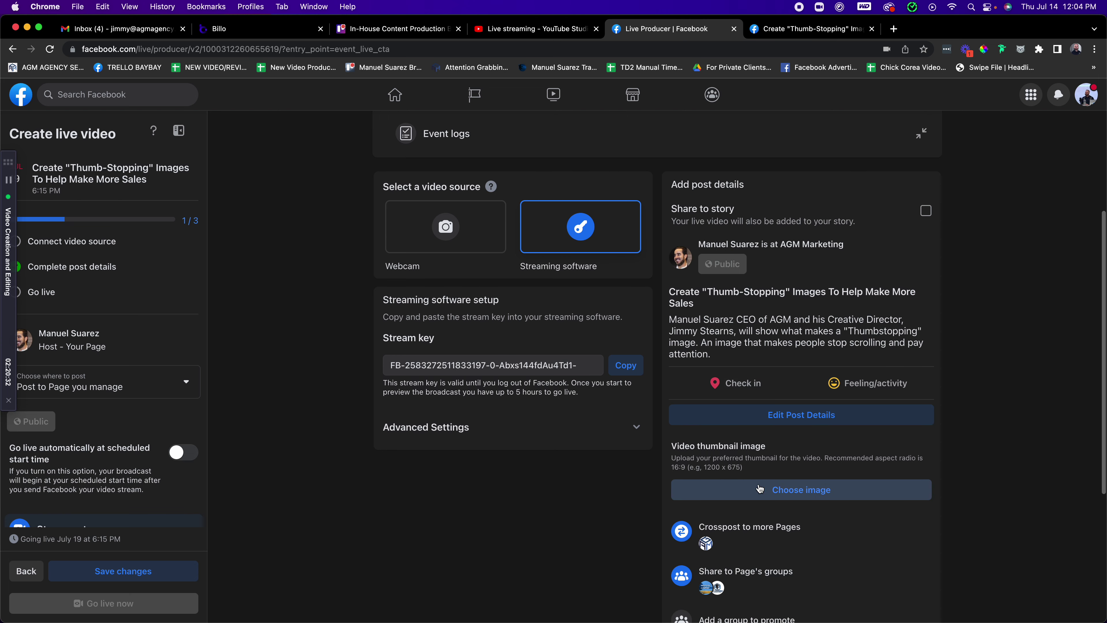
pyautogui.scroll(-2, 880, 458)
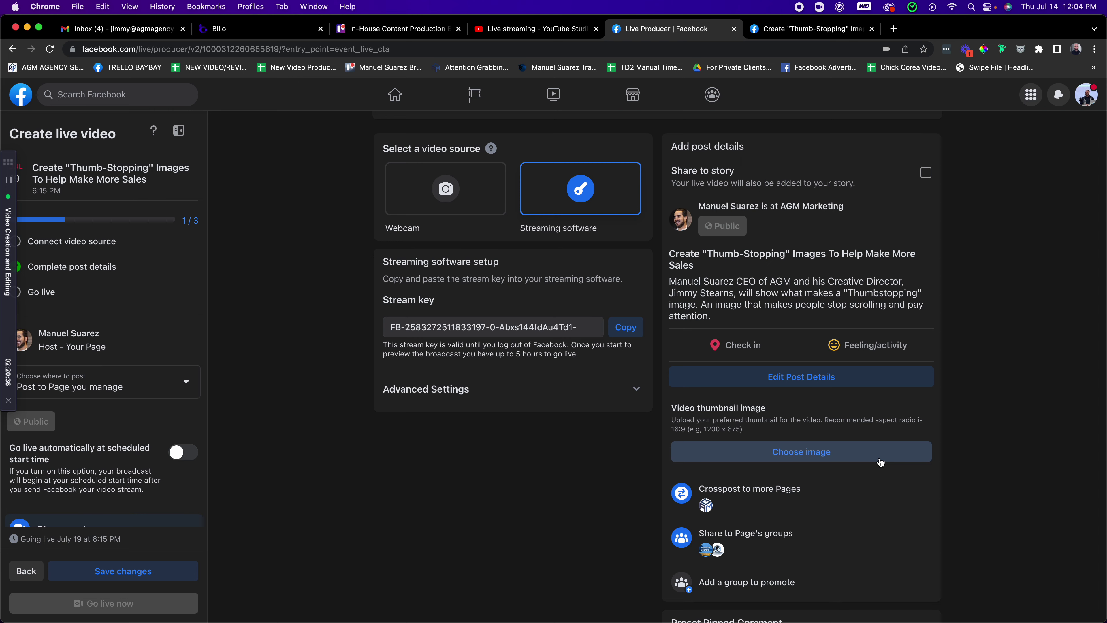
pyautogui.scroll(-4, 760, 431)
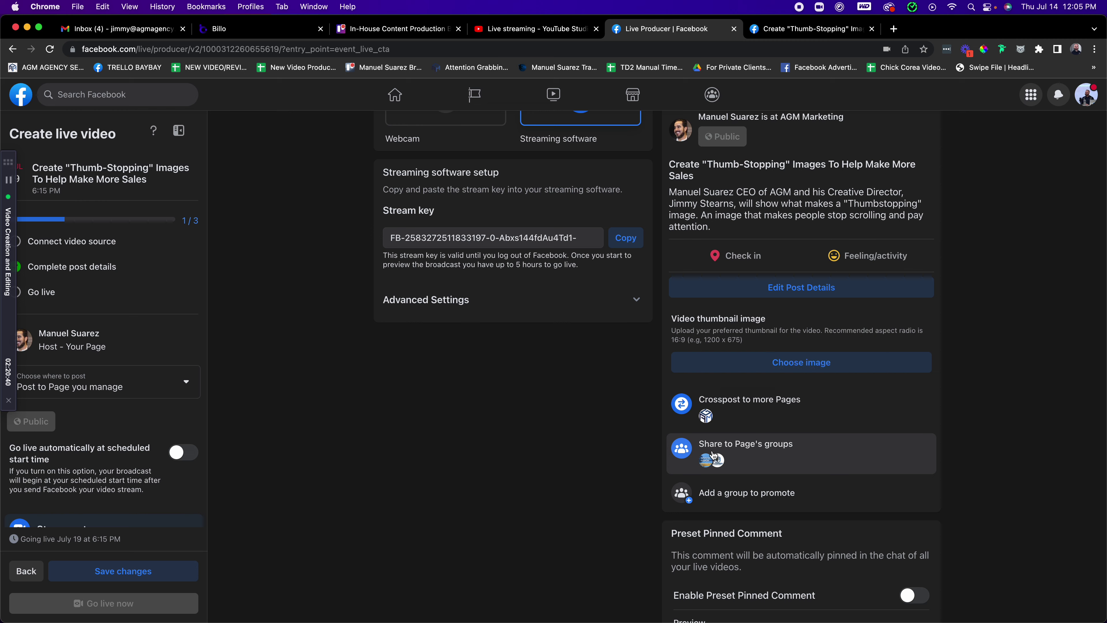
pyautogui.scroll(-2, 834, 431)
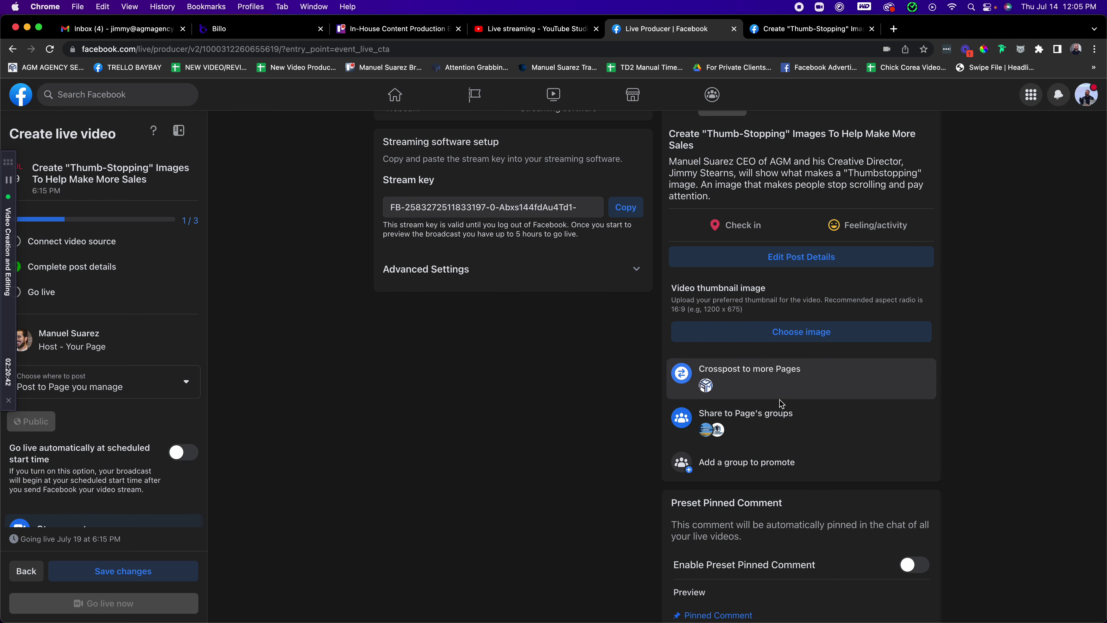
pyautogui.scroll(-3, 781, 403)
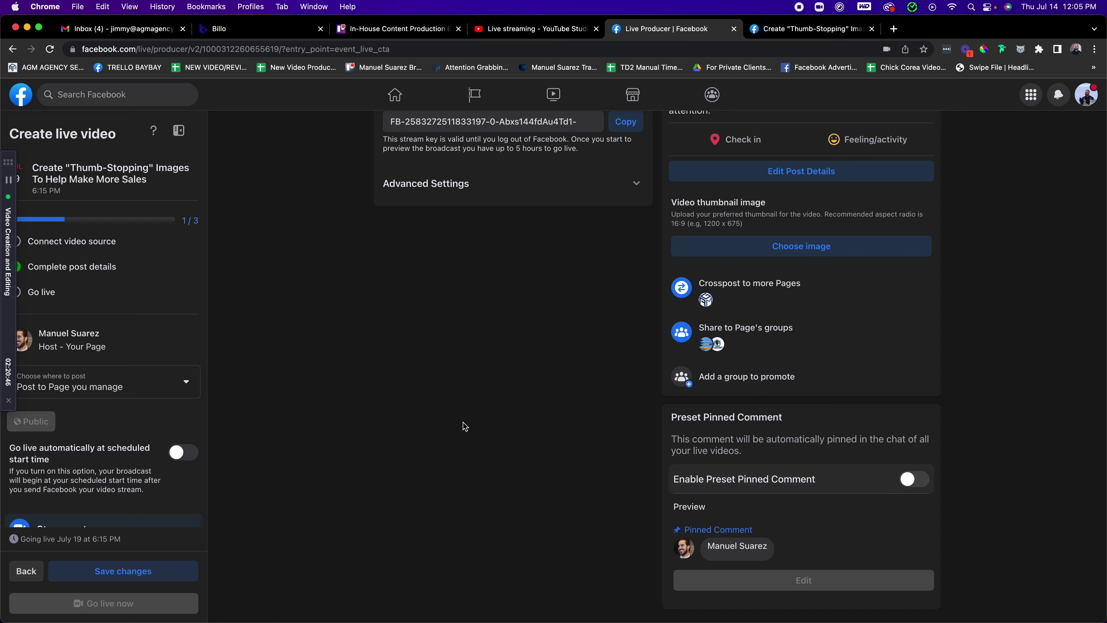
pyautogui.scroll(2, 392, 345)
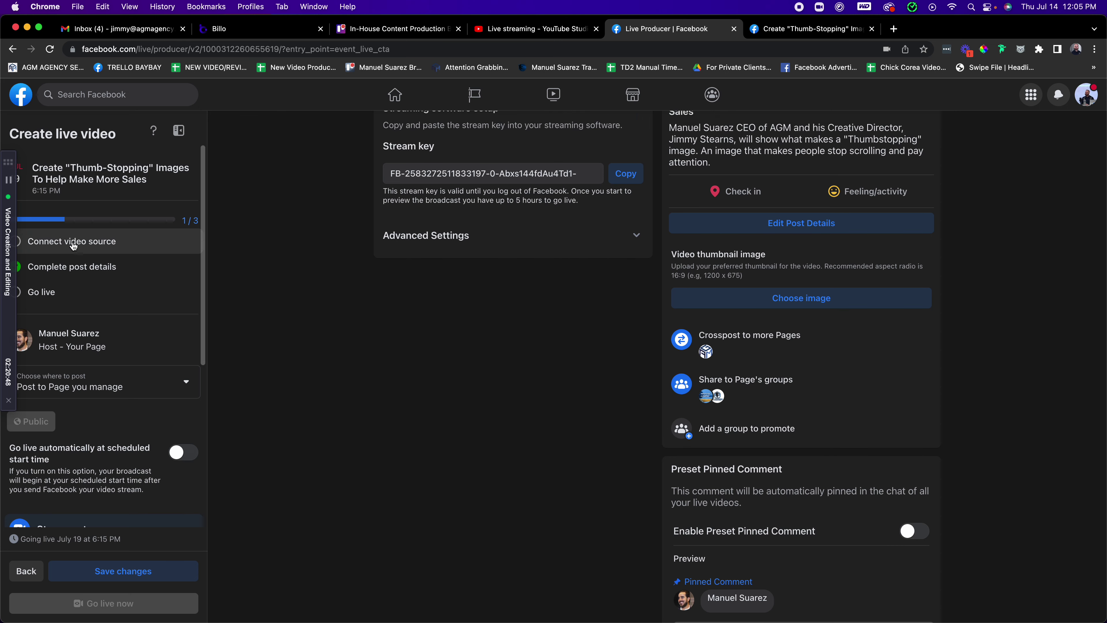
# Move the time tracker bar off the live video checklist and examine the stream key's advanced settings.
pyautogui.moveTo(8, 163); pyautogui.dragTo(756, 619)
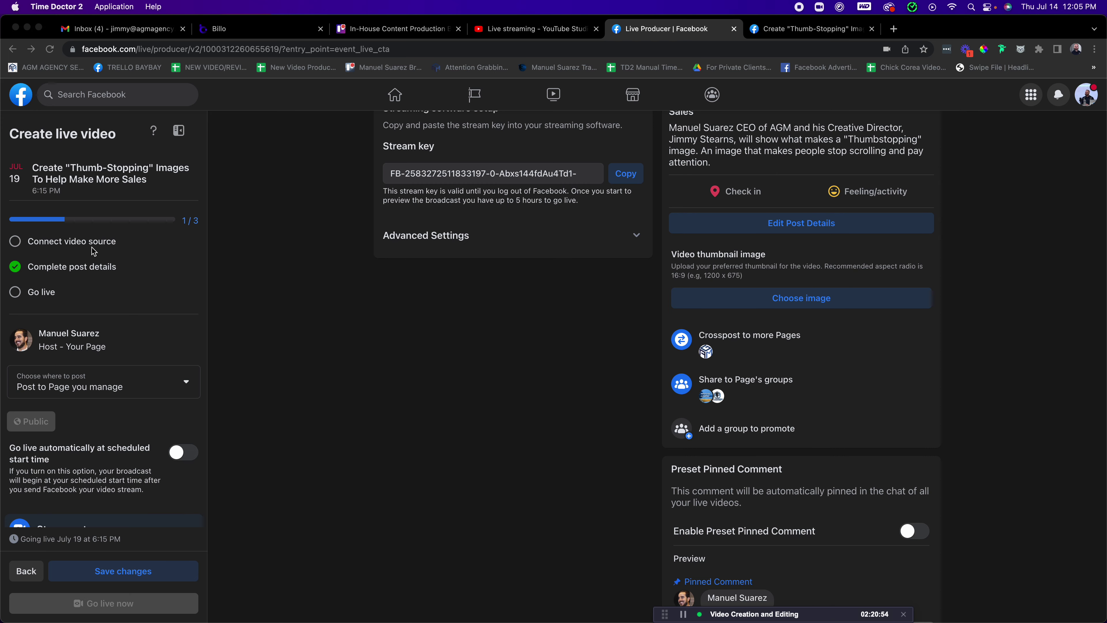
pyautogui.scroll(10, 471, 373)
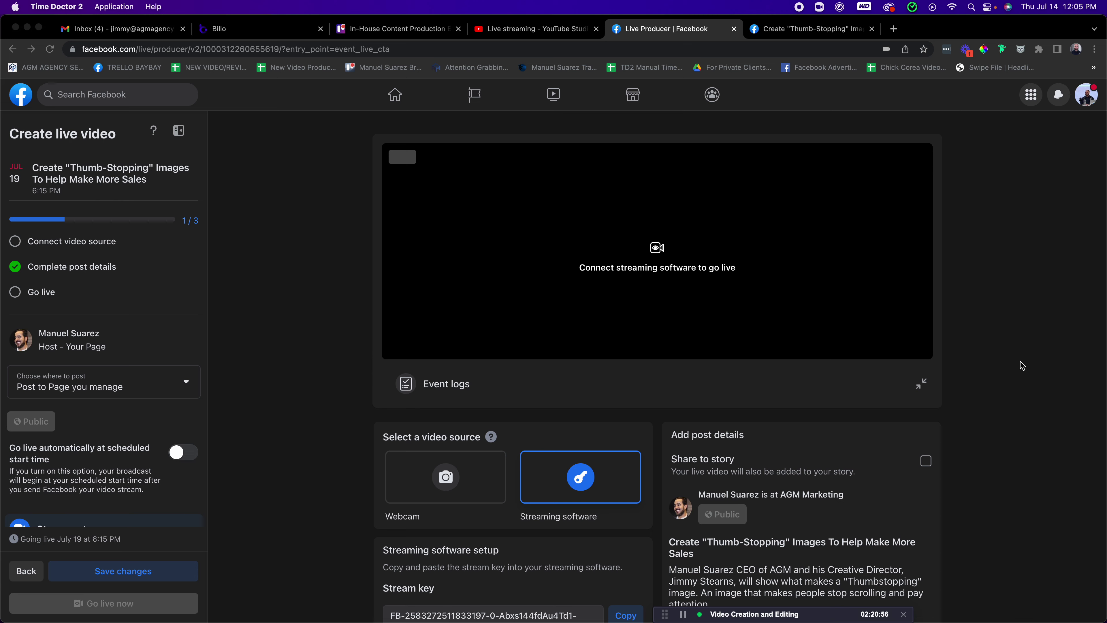
pyautogui.scroll(-5, 854, 355)
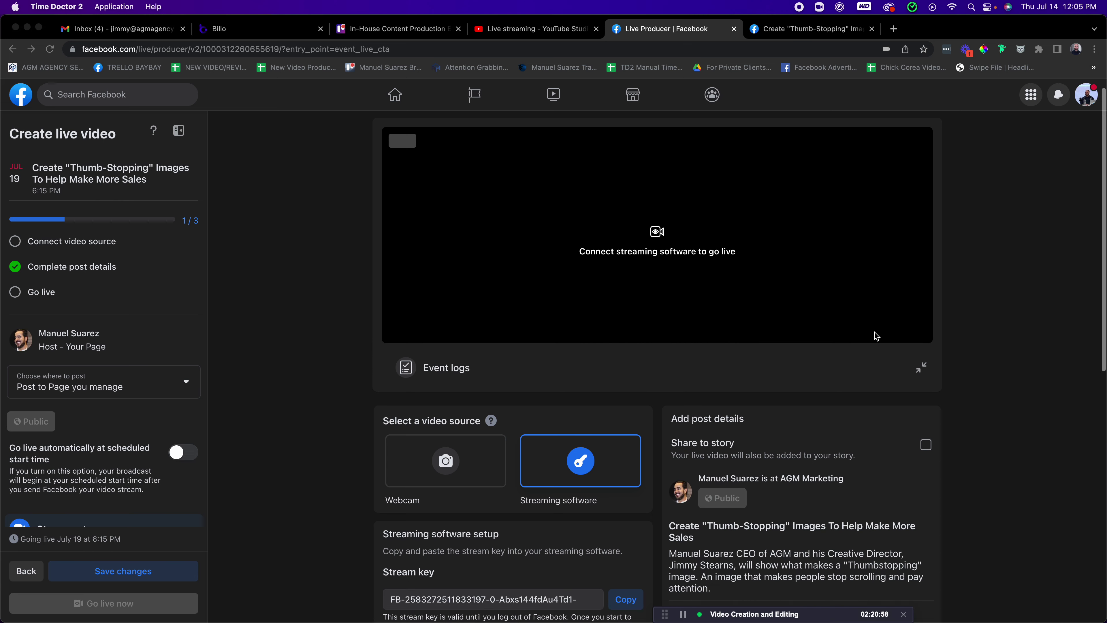
pyautogui.click(637, 517)
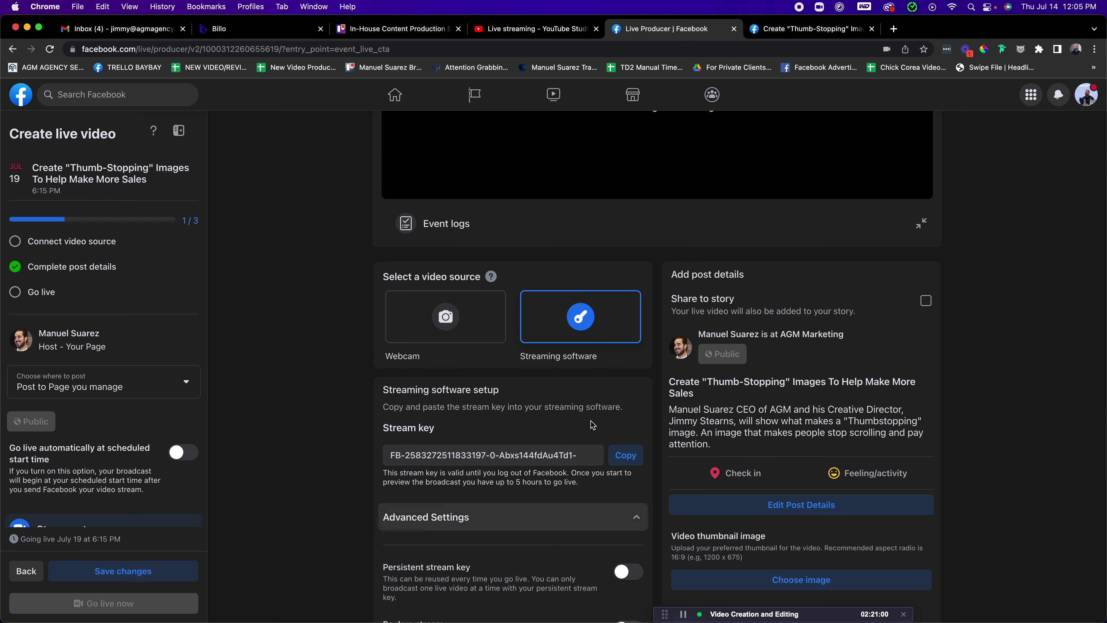
pyautogui.scroll(-3, 582, 400)
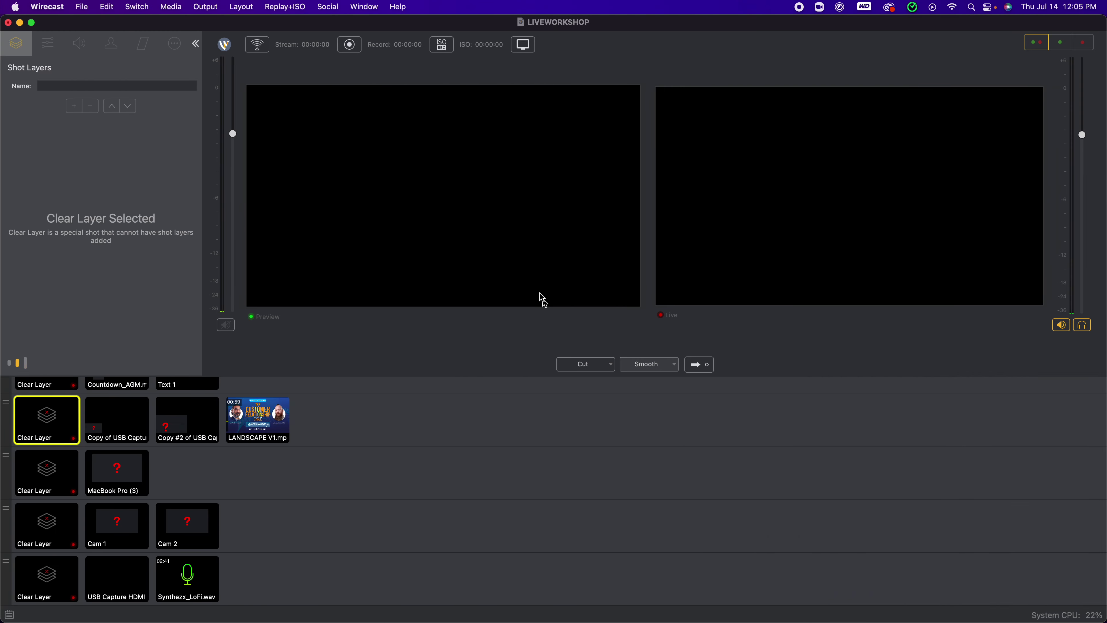
# Switch to Wirecast, send the LANDSCAPE V1 video and Synthezx_LoFi.wav audio live, and start streaming.
pyautogui.click(1076, 419)
pyautogui.click(179, 589)
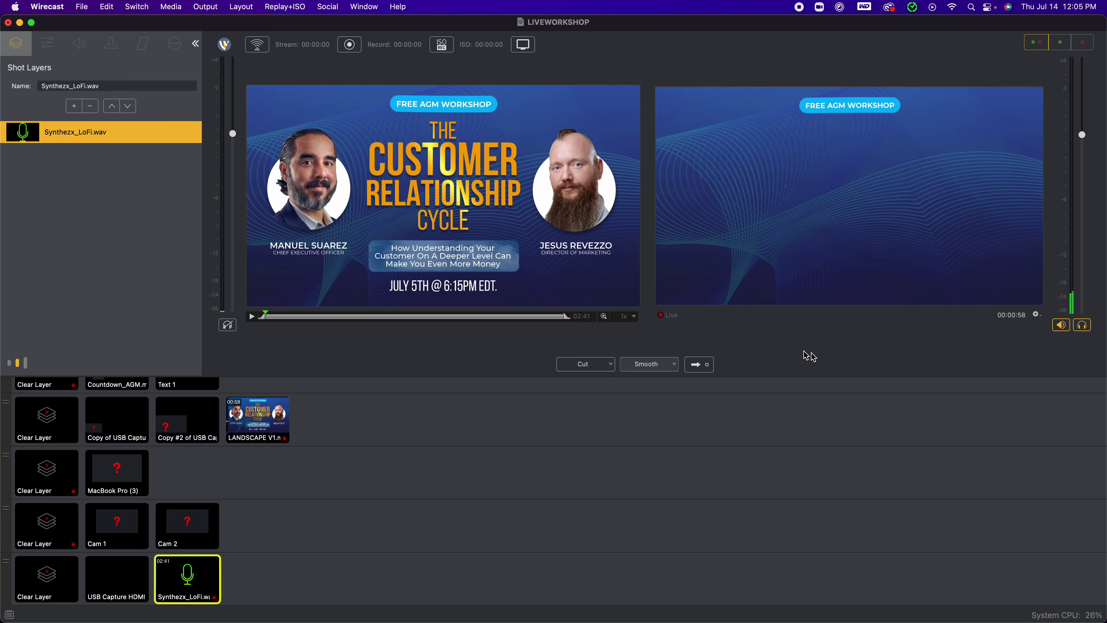
pyautogui.click(256, 46)
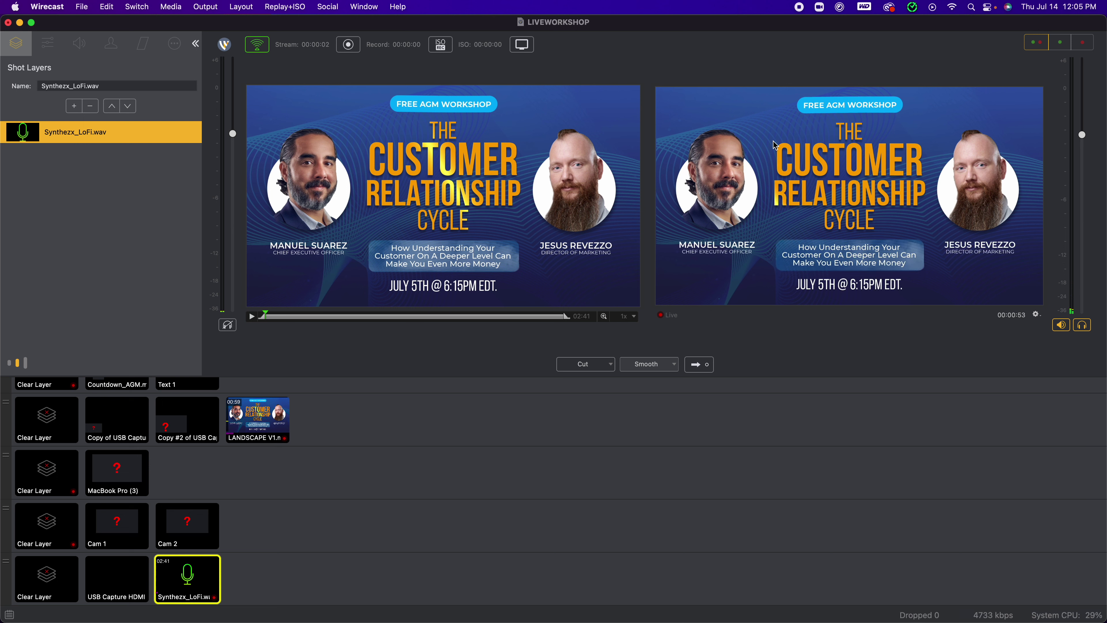
# Switch to the YouTube Studio live streaming page and disable Auto-stop for the THUMBSTOPPER stream.
pyautogui.hotkey('ctrl', 'Left')
pyautogui.click(537, 29)
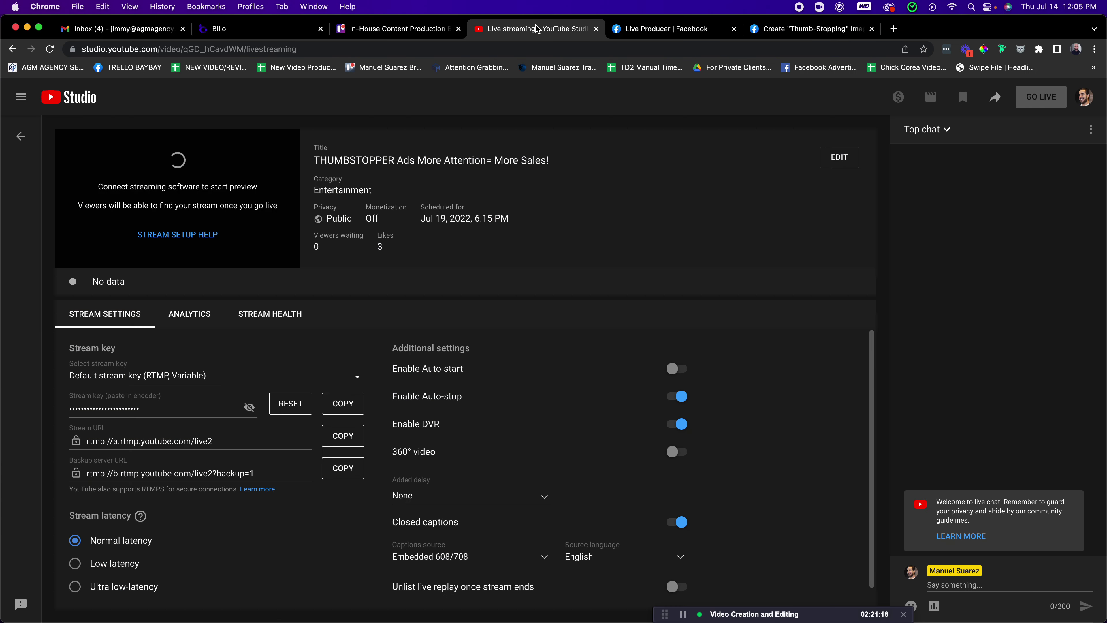
pyautogui.click(685, 402)
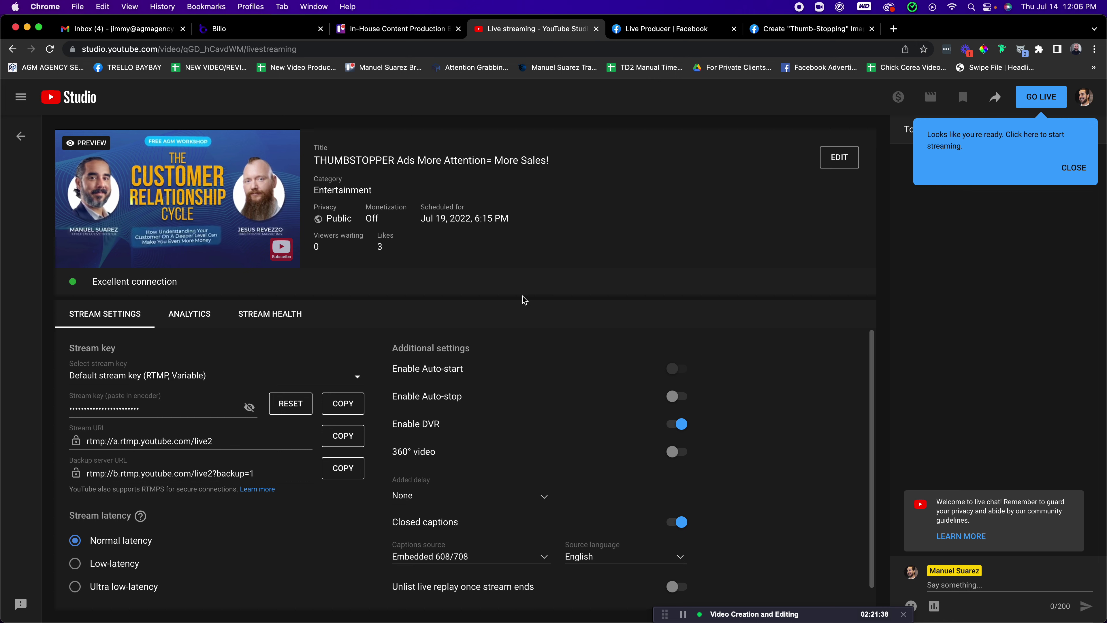
# Turn off Wirecast's headphone monitoring and check the broadcast's picture and sound in the Facebook Live Producer preview.
pyautogui.click(639, 30)
pyautogui.scroll(8, 321, 301)
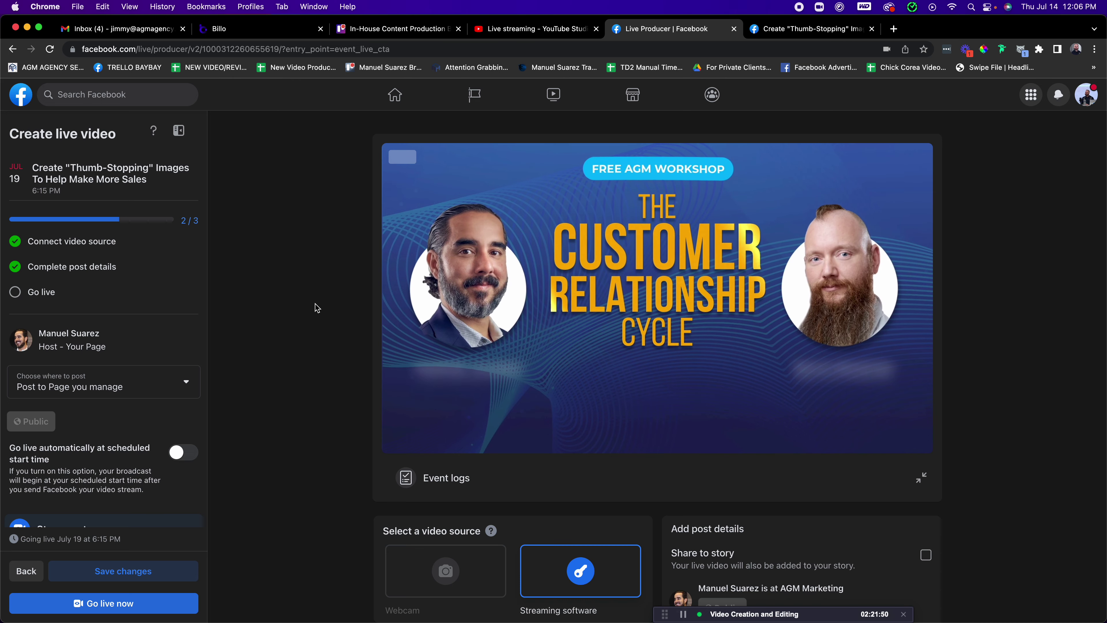
pyautogui.press('super+Tab')
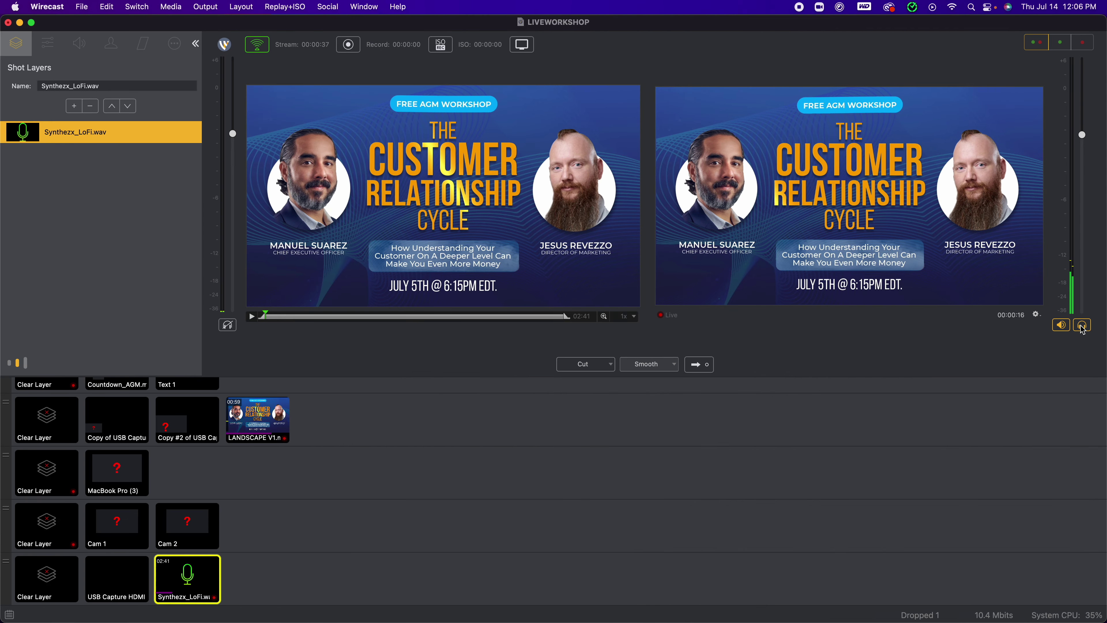
pyautogui.press('super+Tab')
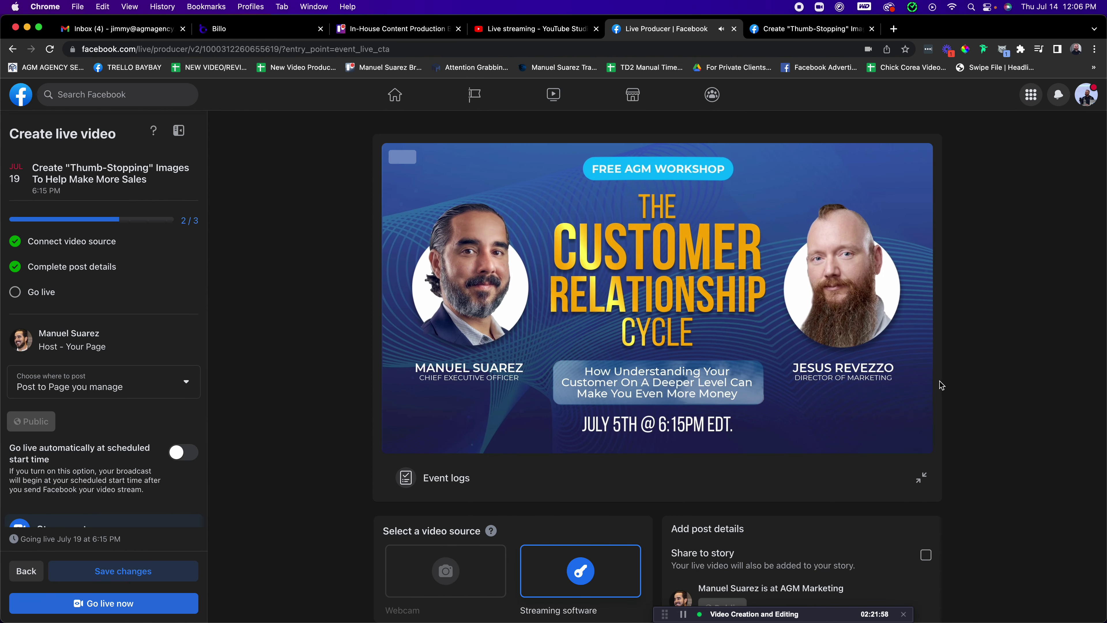
pyautogui.moveTo(917, 441)
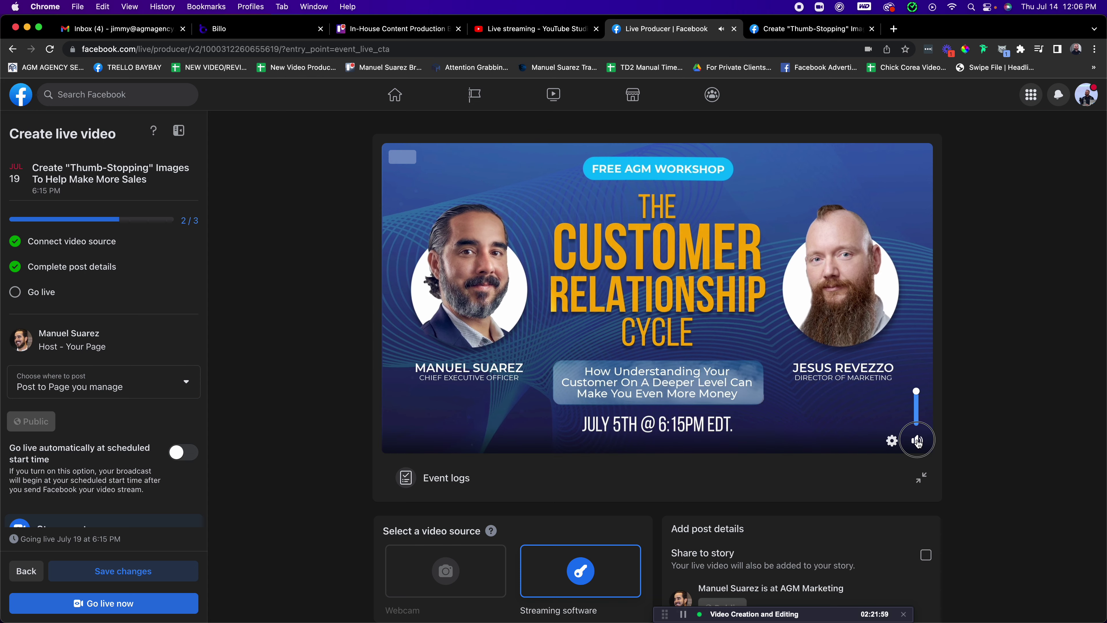
# Check the incoming feed in YouTube Studio, and review Facebook's live video checklist and go-live options without starting the broadcast.
pyautogui.click(534, 28)
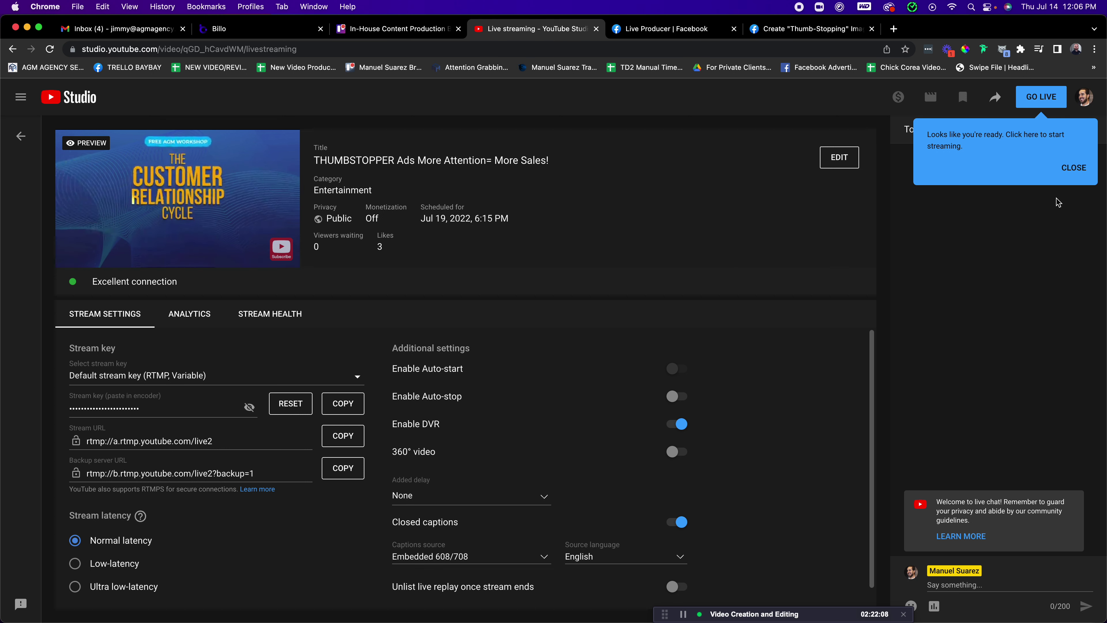
pyautogui.click(648, 31)
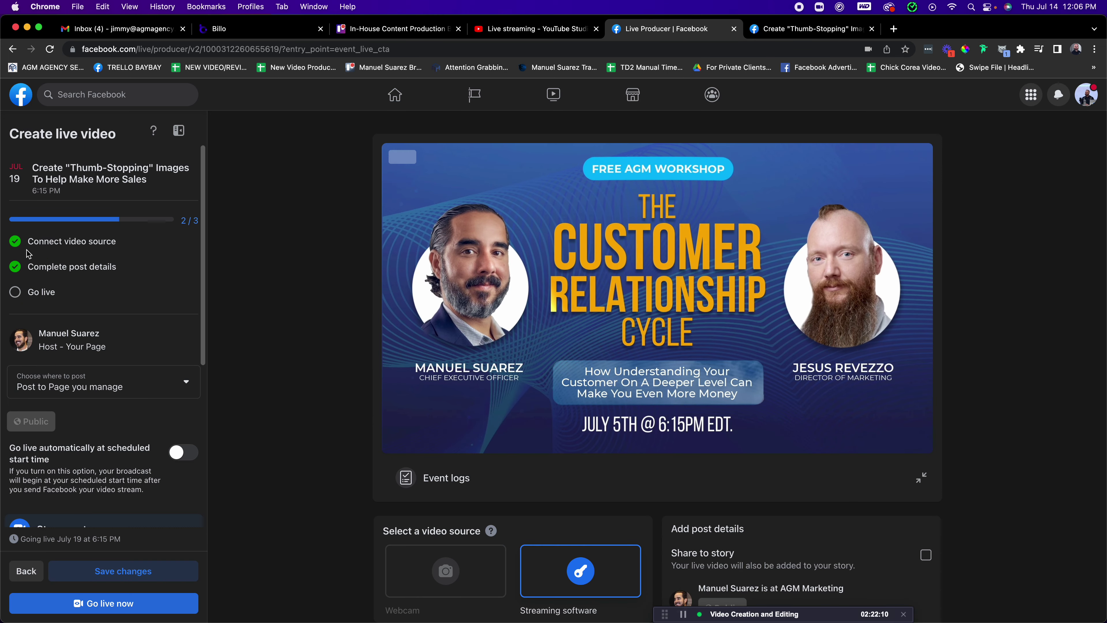
pyautogui.scroll(-5, 109, 356)
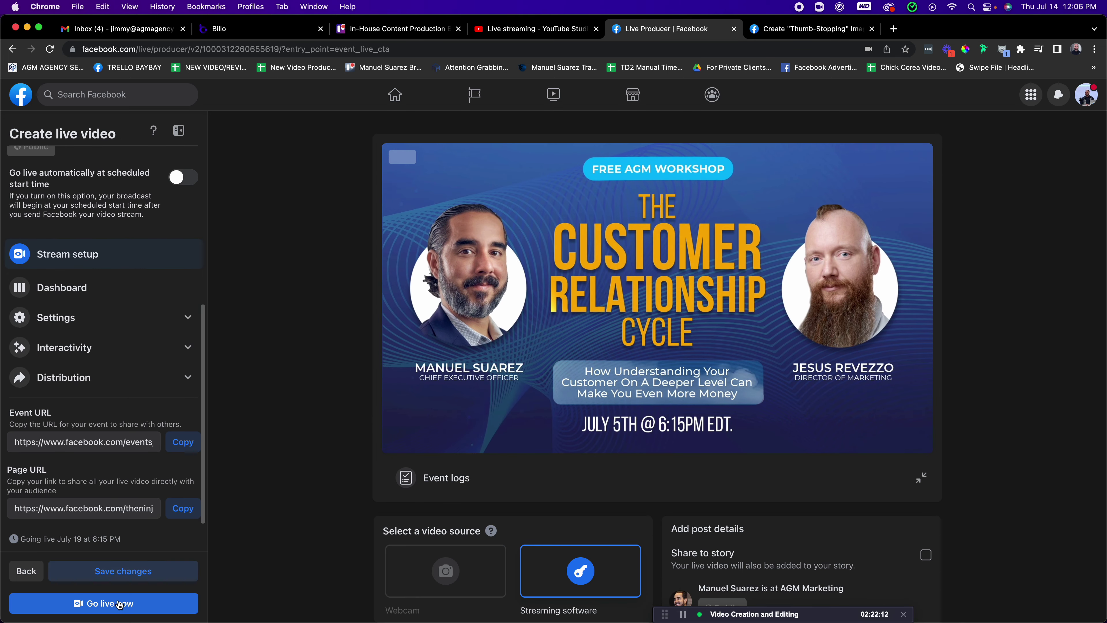
pyautogui.scroll(6, 76, 292)
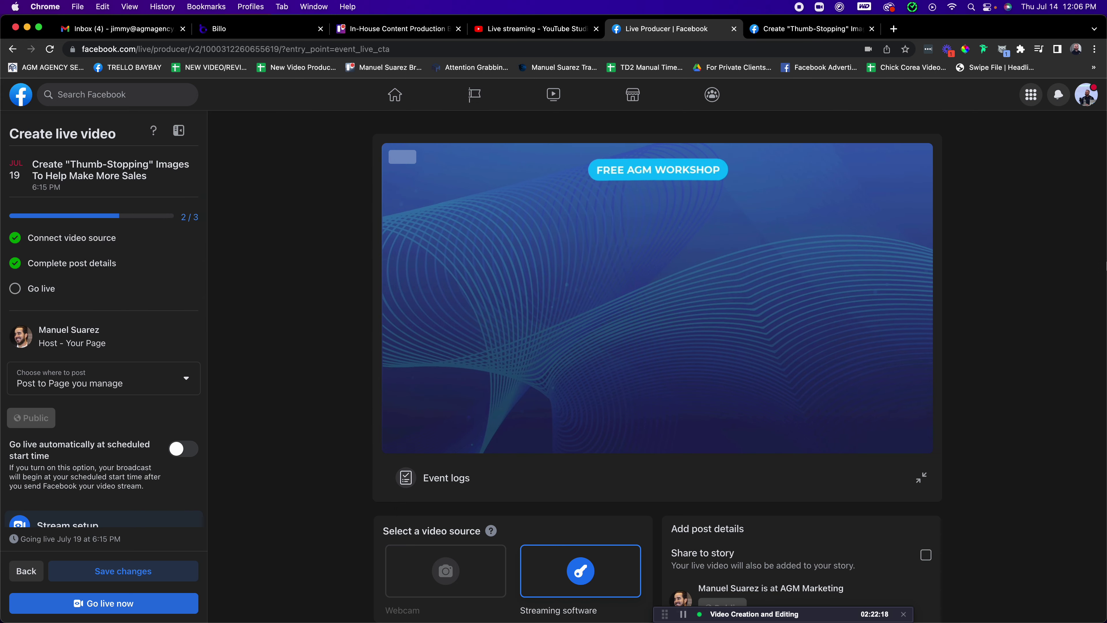
# Examine Wirecast's streaming control and compare the Facebook live preview with the YouTube stream's Auto-stop setting.
pyautogui.click(1083, 455)
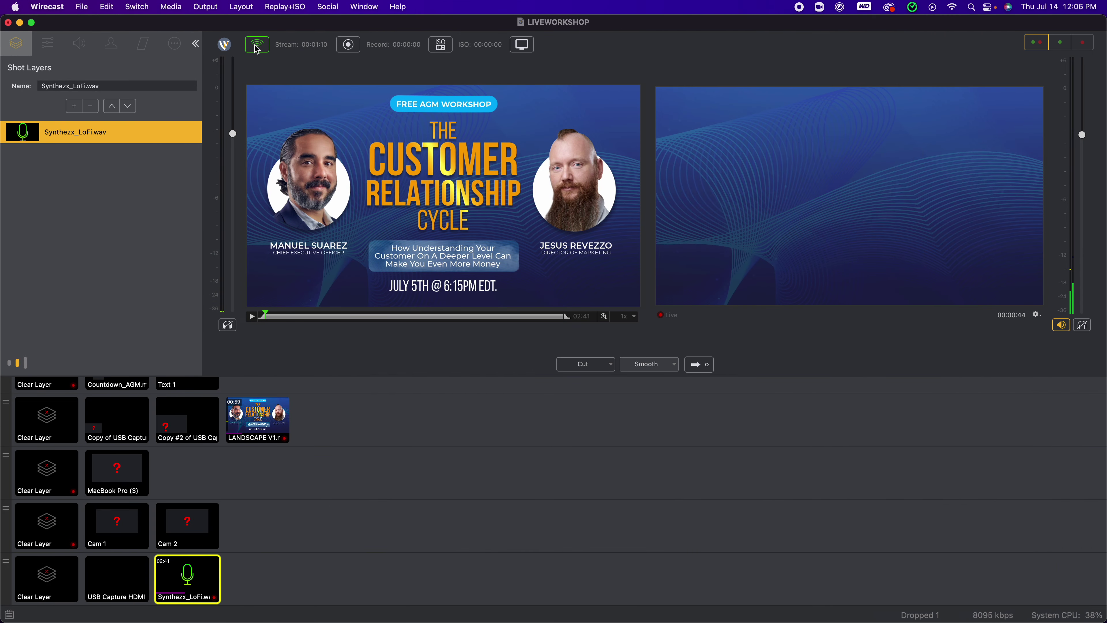
pyautogui.press('super+Tab')
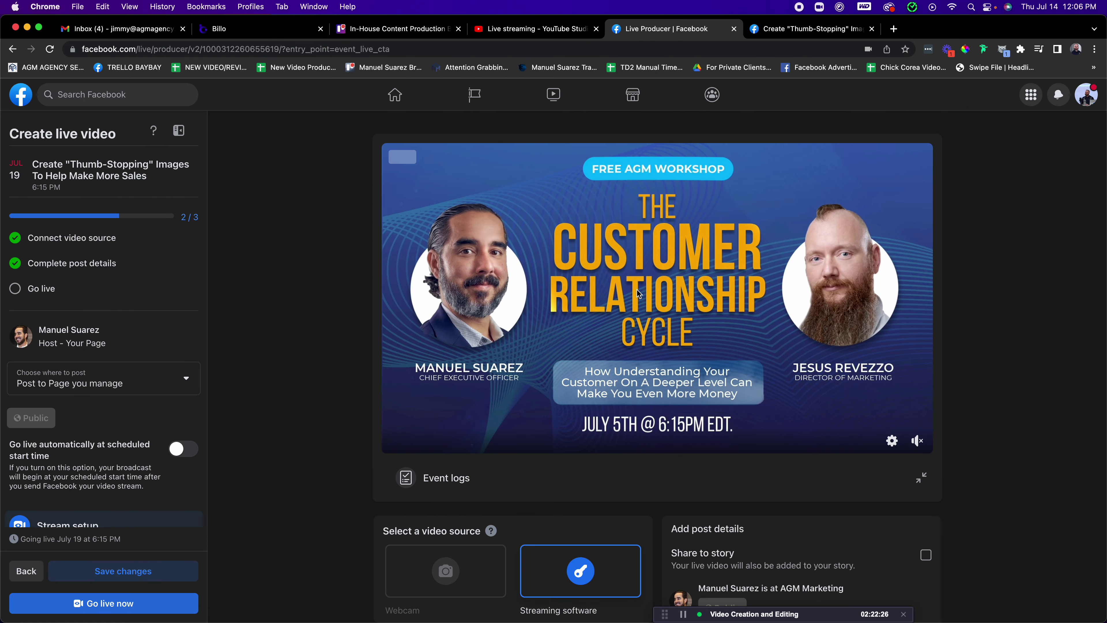
pyautogui.click(519, 34)
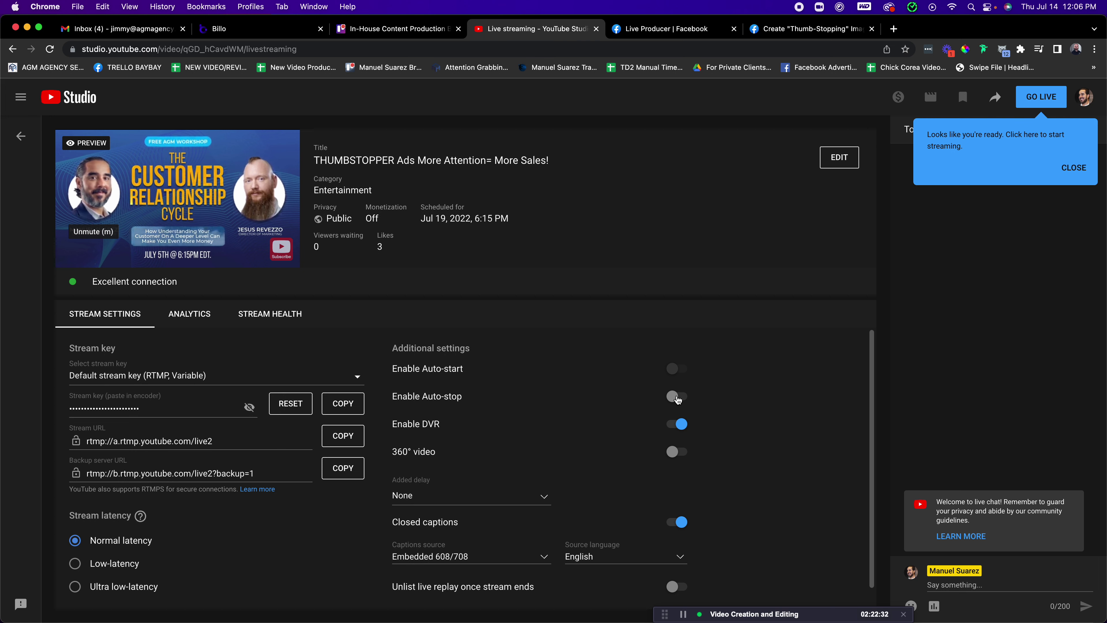
pyautogui.click(644, 35)
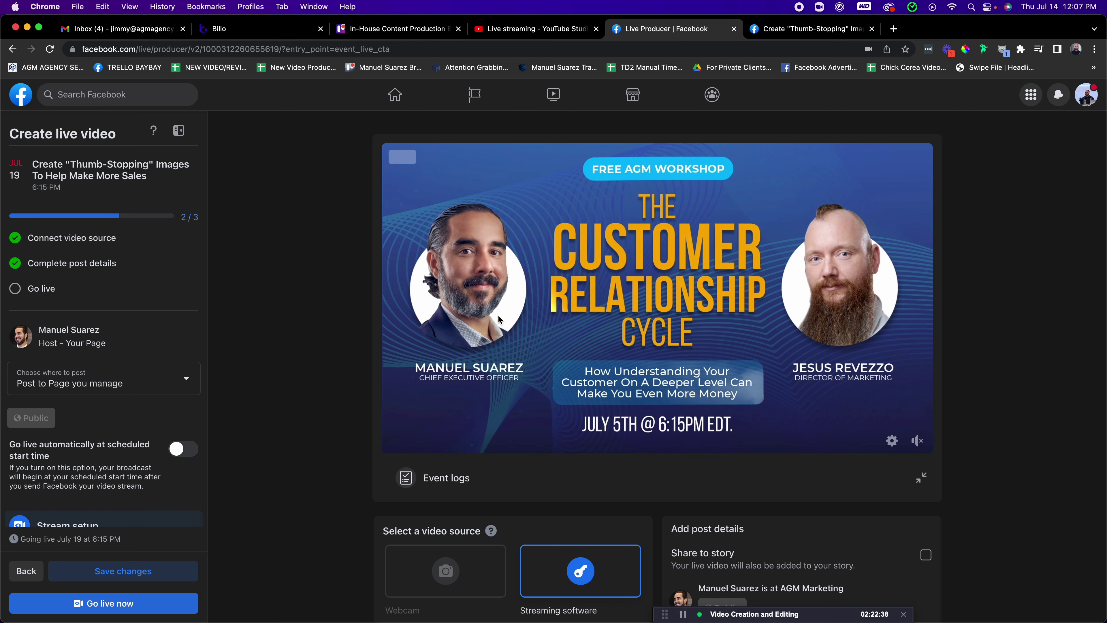
pyautogui.click(563, 29)
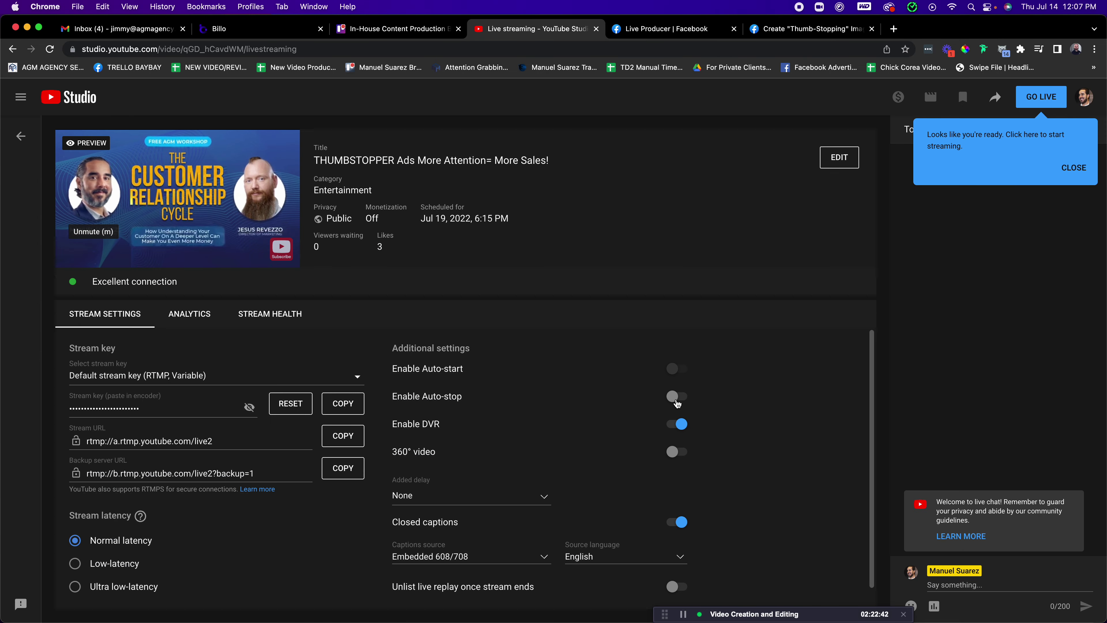
# Stop the Wirecast stream, check the previews in YouTube Studio and Facebook Live Producer, and return to Wirecast.
pyautogui.click(663, 30)
pyautogui.press('super+Tab')
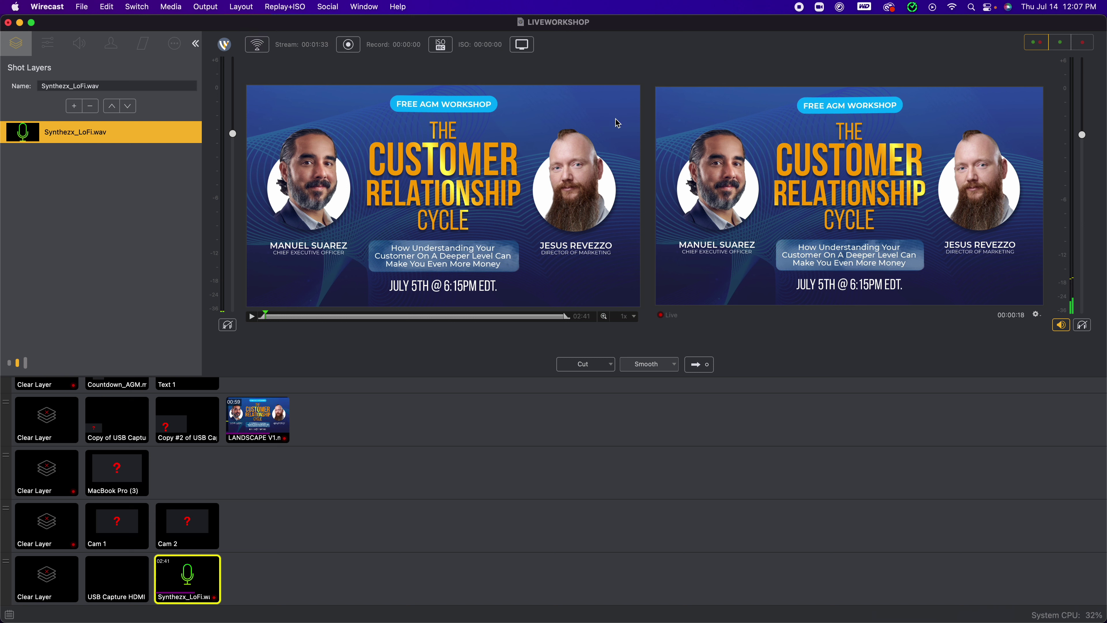
pyautogui.press('super+Tab')
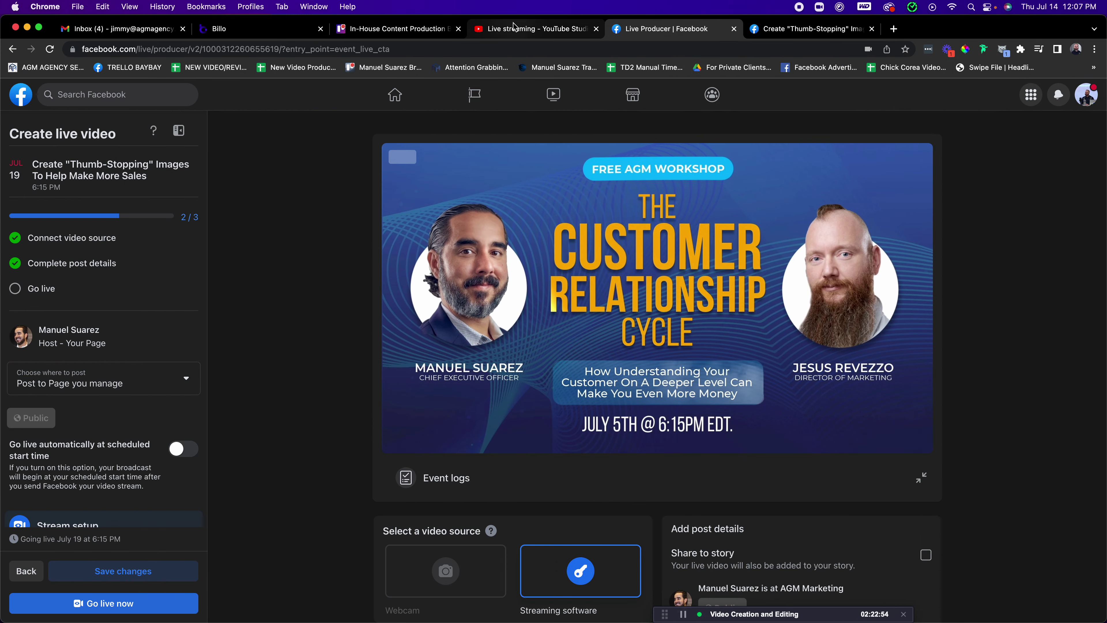
pyautogui.click(535, 28)
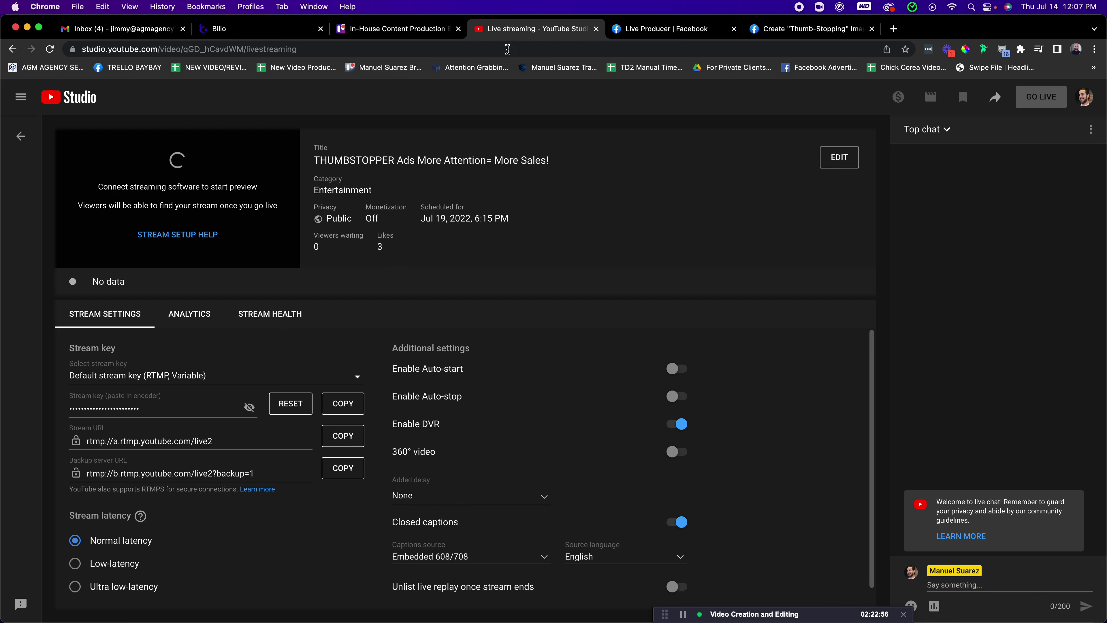
pyautogui.click(679, 29)
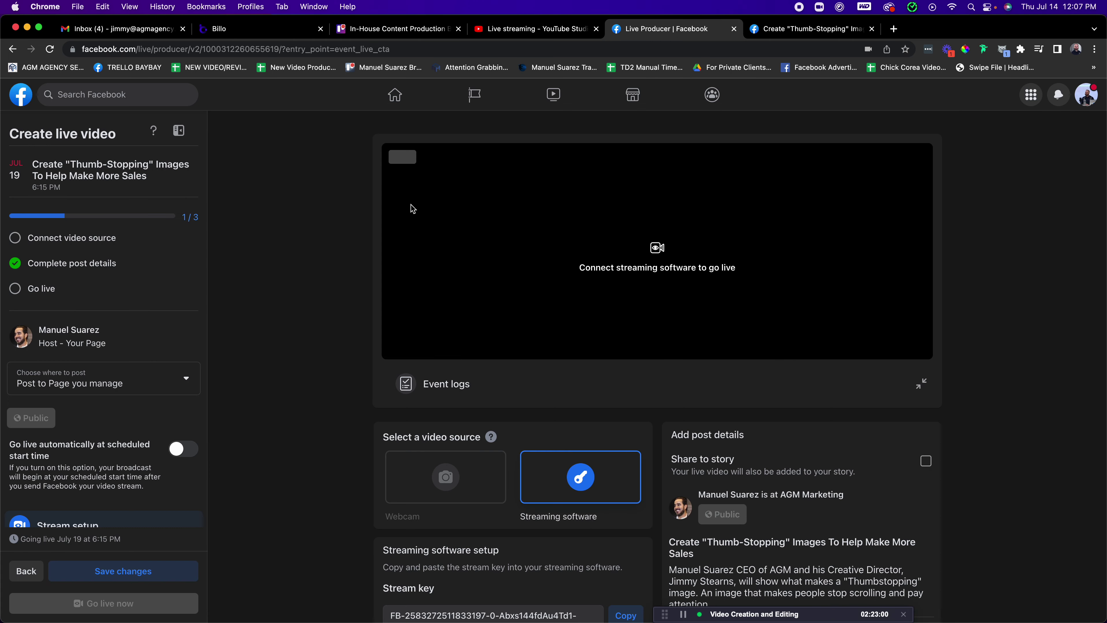
pyautogui.press('super+Tab')
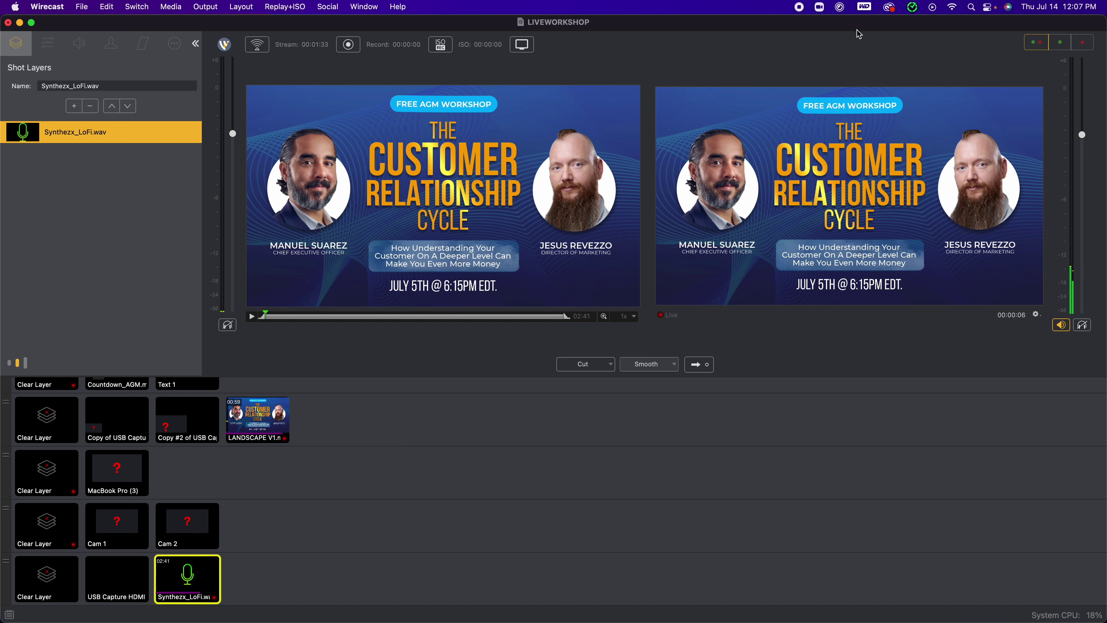